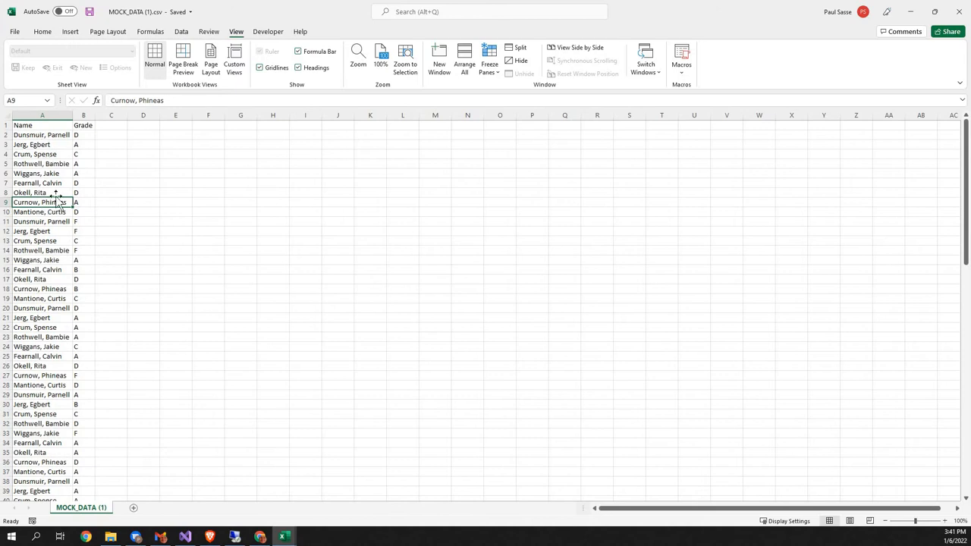
# Step: Copy the entire Name column A into column G
pyautogui.moveTo(46, 135); pyautogui.dragTo(45, 205)
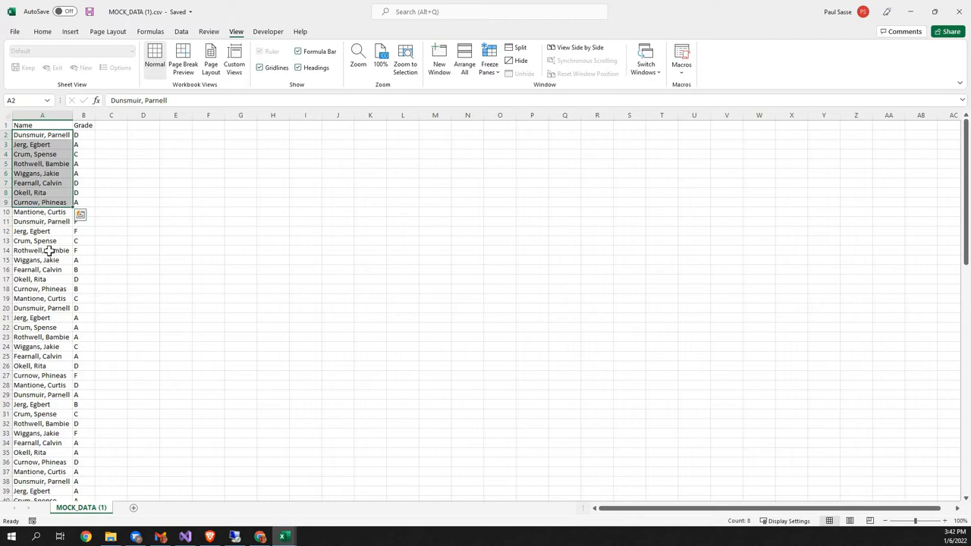
pyautogui.scroll(-20, 49, 251)
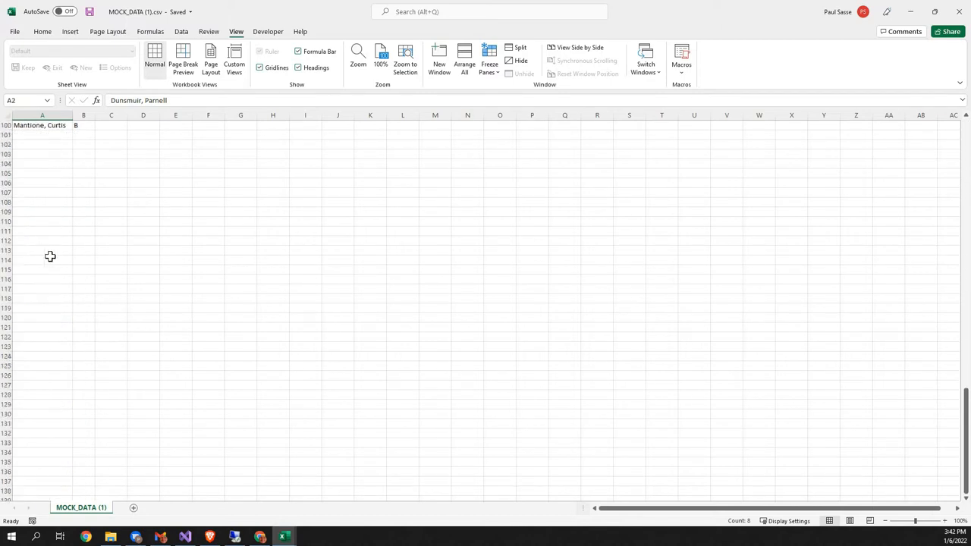
pyautogui.scroll(5, 51, 256)
pyautogui.scroll(20, 86, 270)
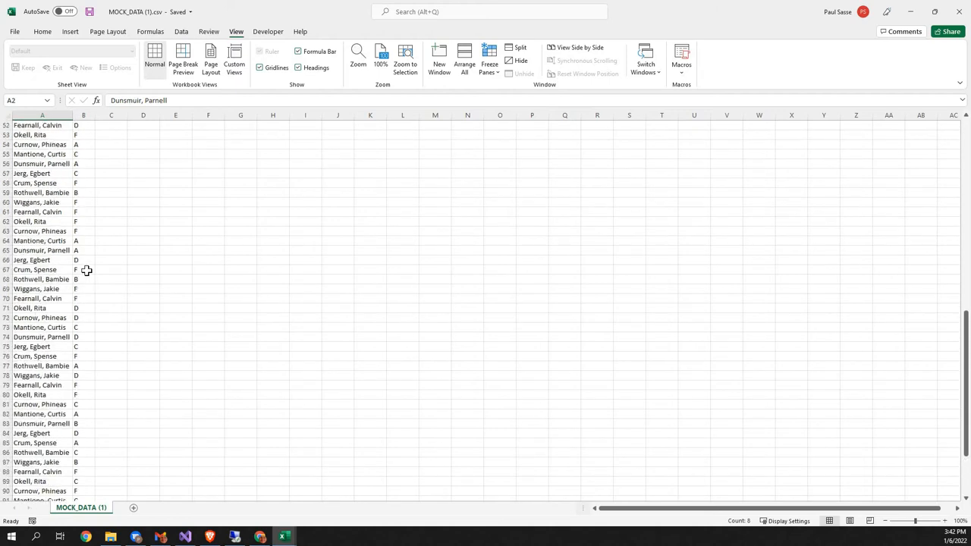
pyautogui.scroll(1, 87, 270)
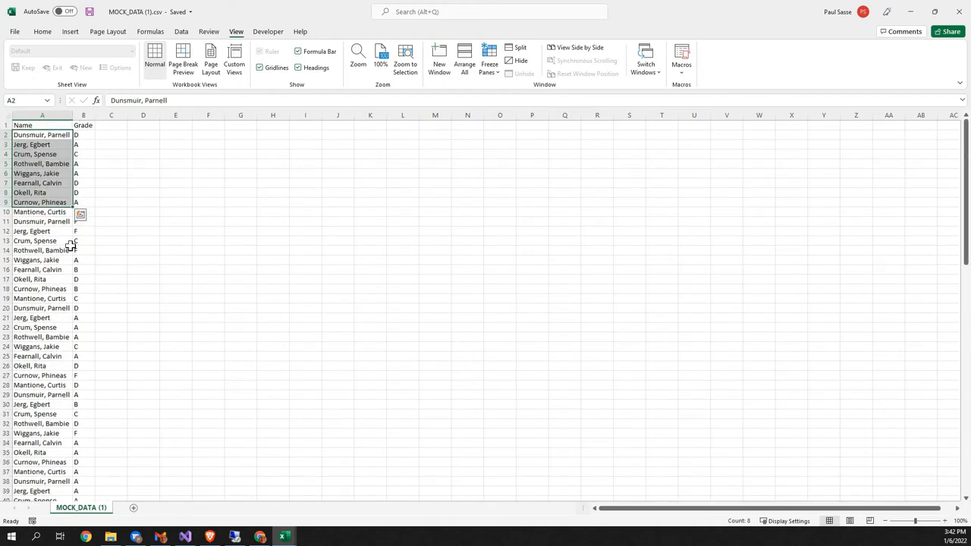
pyautogui.hotkey('ctrl', 'Home')
pyautogui.hotkey('ctrl', 'shift', 'Down')
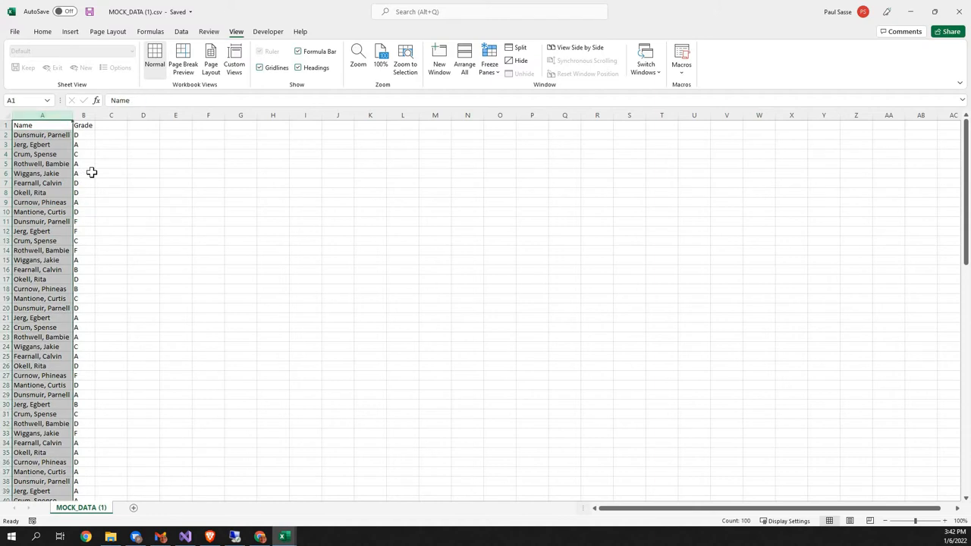
pyautogui.hotkey('ctrl', 'c')
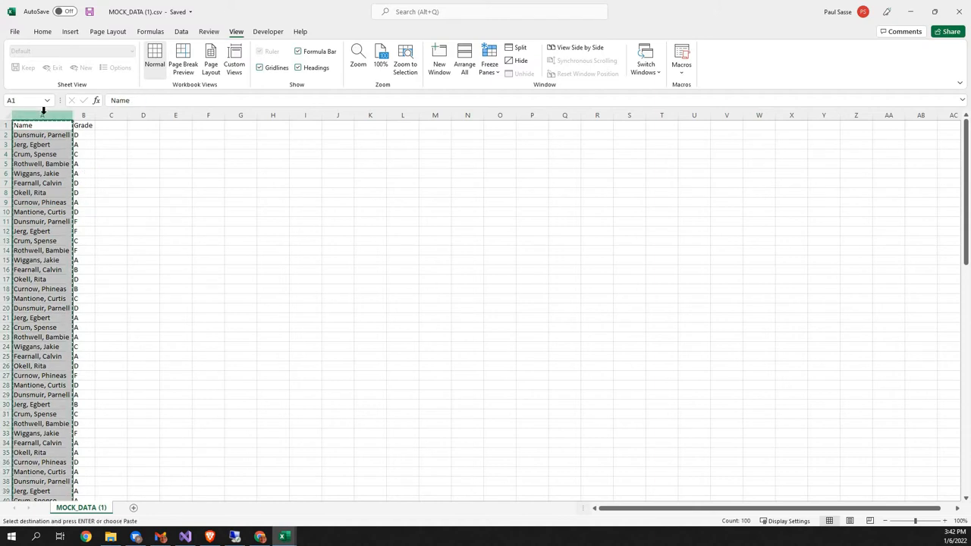
pyautogui.click(240, 114)
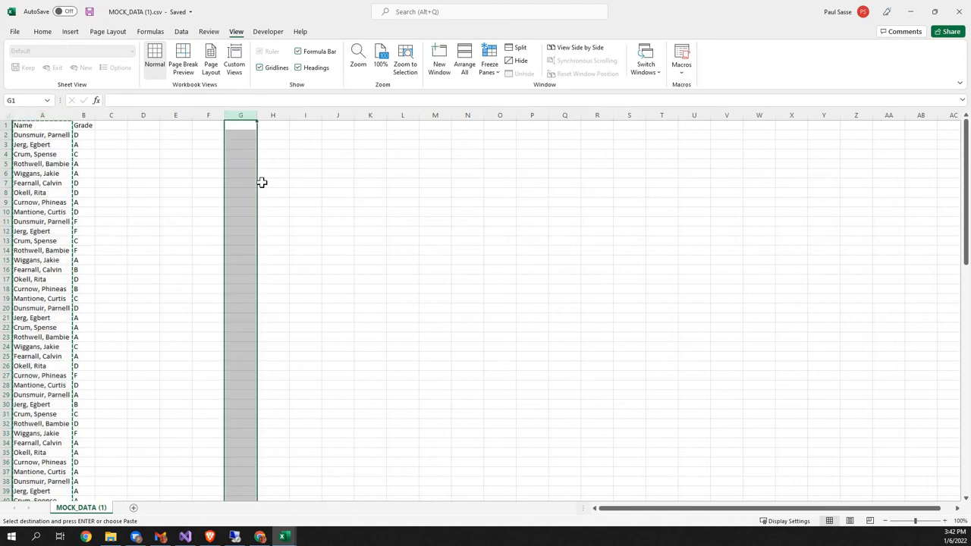
pyautogui.hotkey('ctrl', 'v')
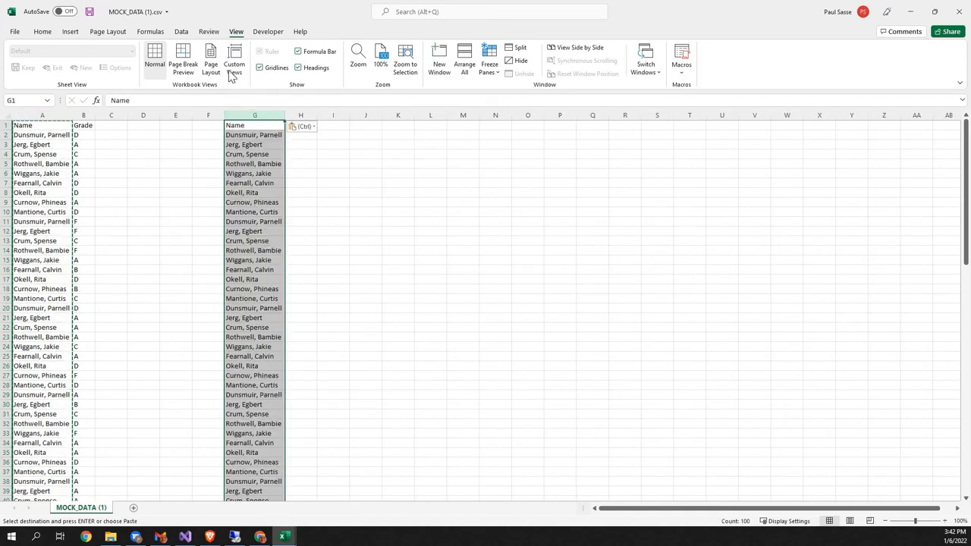
# Step: Remove the duplicate values from the copied names in column G
pyautogui.click(180, 33)
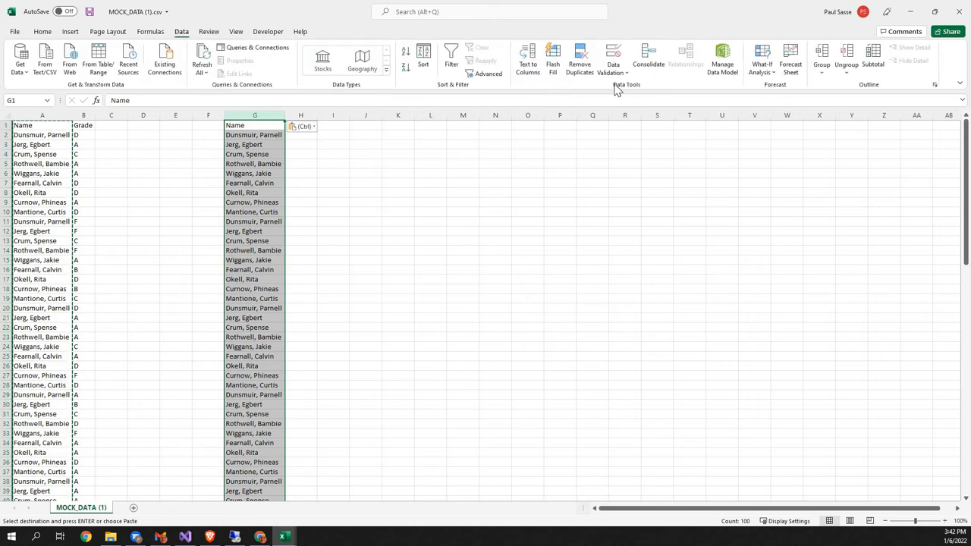
pyautogui.click(581, 54)
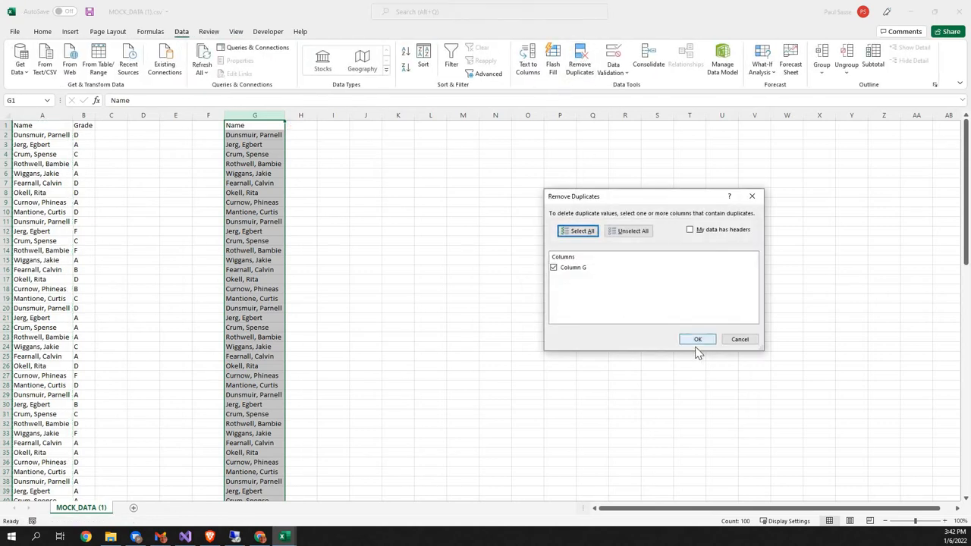
pyautogui.click(696, 341)
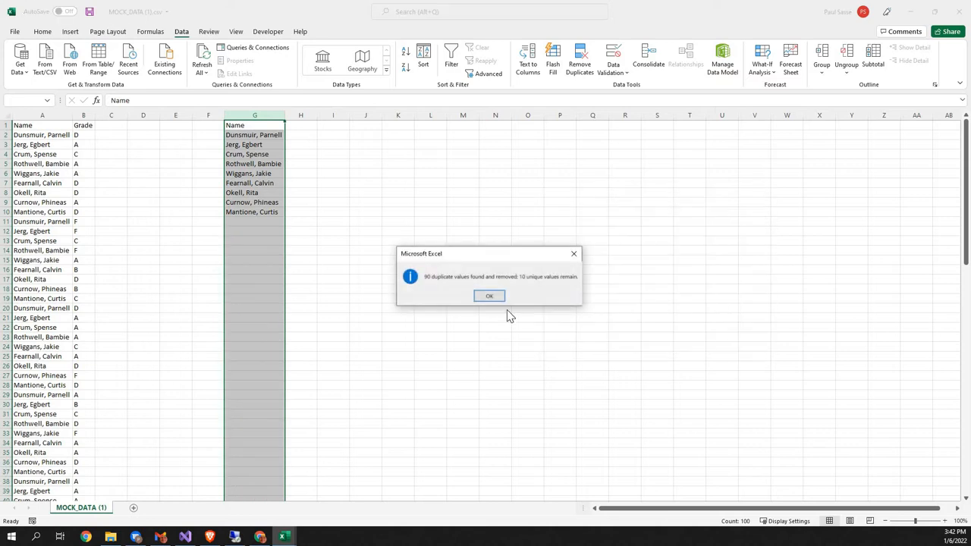
pyautogui.click(495, 294)
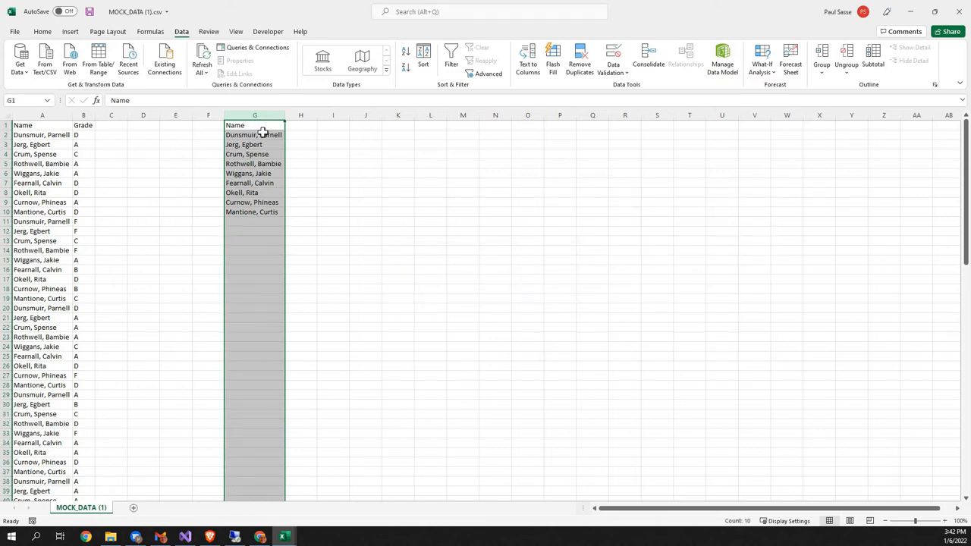
pyautogui.click(262, 135)
pyautogui.moveTo(266, 208); pyautogui.dragTo(269, 211)
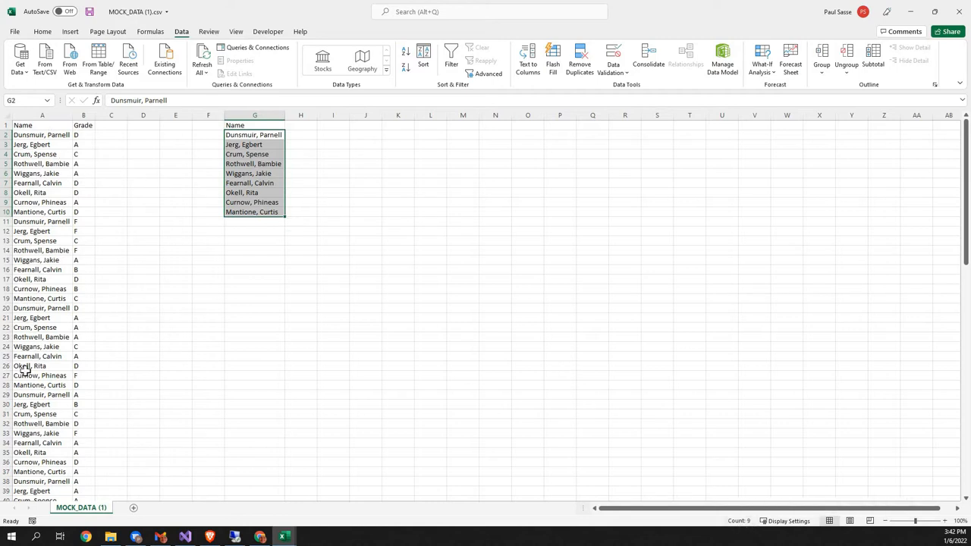
pyautogui.scroll(-5, 22, 368)
pyautogui.scroll(6, 22, 368)
# Step: Enter the grade headings A, B, C, D and F across cells H1 to L1, beside the unique name list
pyautogui.click(301, 128)
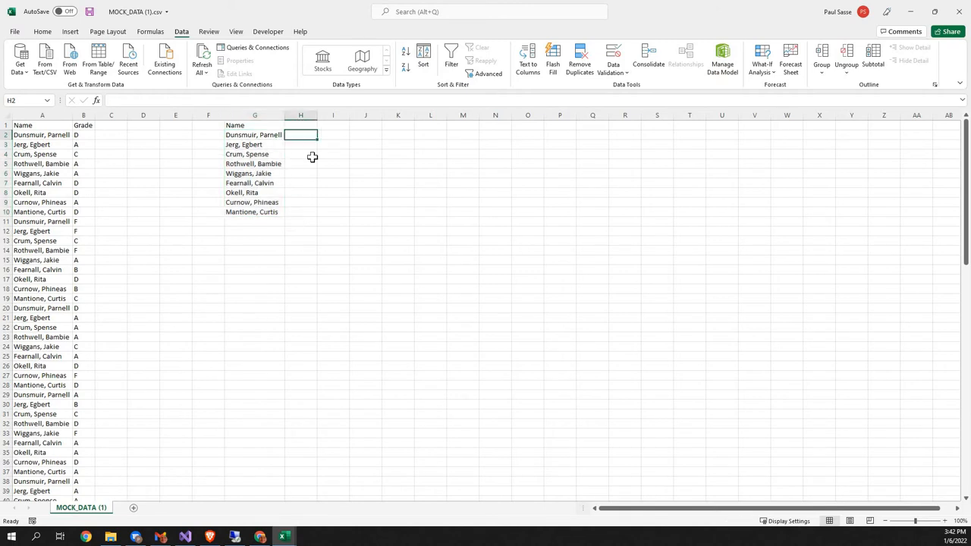
pyautogui.write('A')
pyautogui.press('Tab')
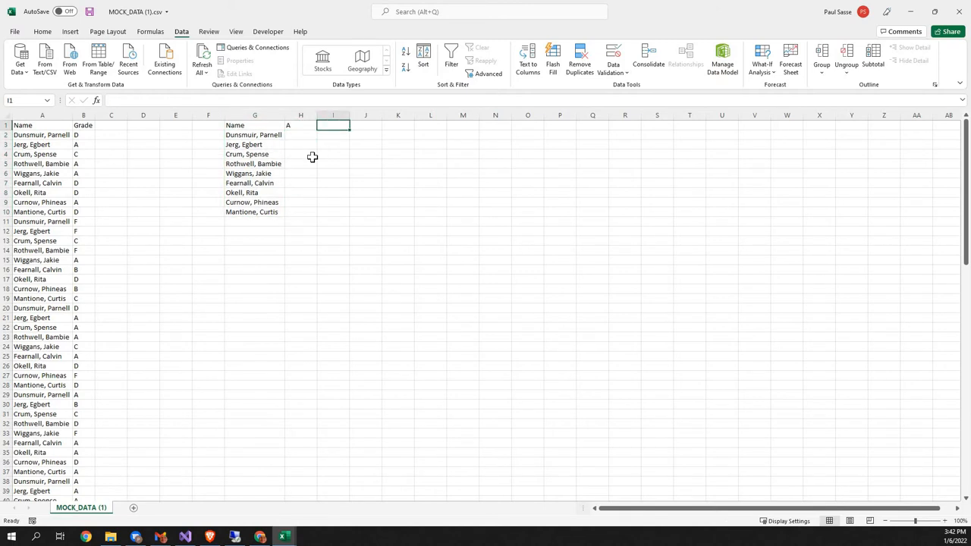
pyautogui.write('B')
pyautogui.press('Tab')
pyautogui.write('C')
pyautogui.press('Tab')
pyautogui.write('D')
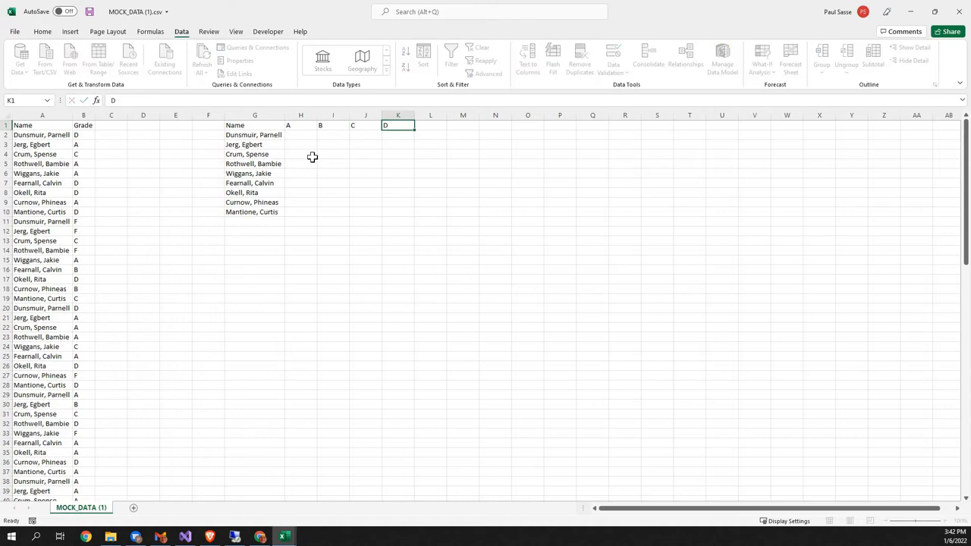
pyautogui.press('Tab')
pyautogui.write('F')
pyautogui.press('Return')
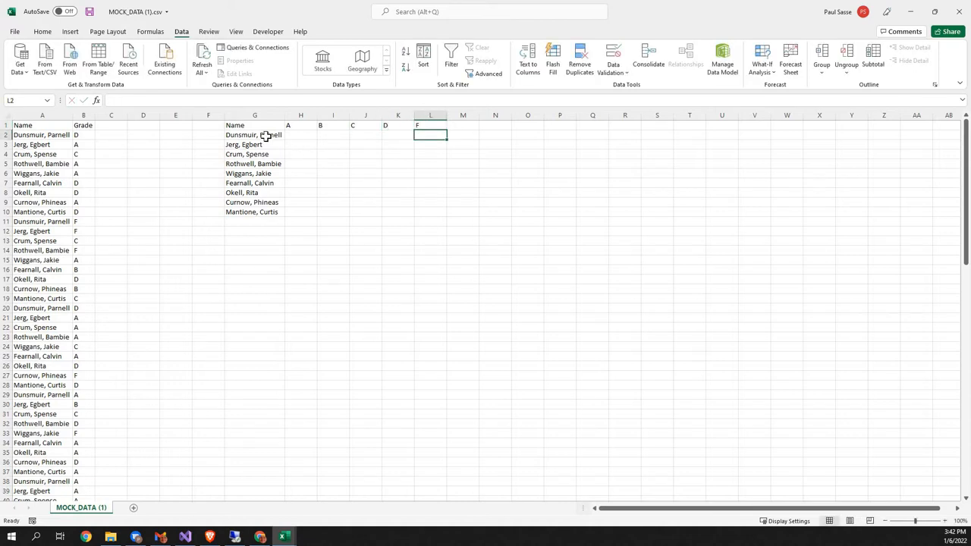
pyautogui.click(270, 139)
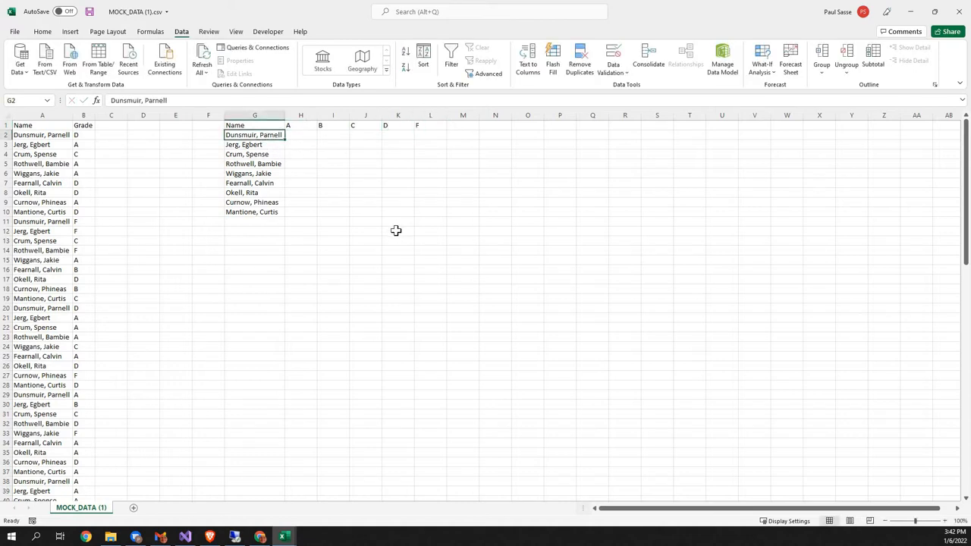
pyautogui.click(301, 135)
pyautogui.click(338, 134)
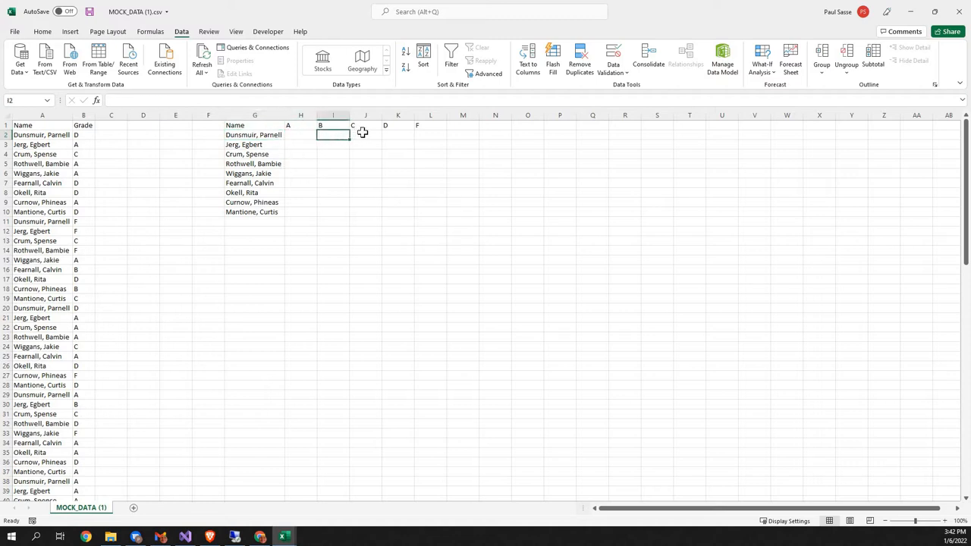
pyautogui.click(364, 133)
pyautogui.click(397, 134)
pyautogui.click(427, 133)
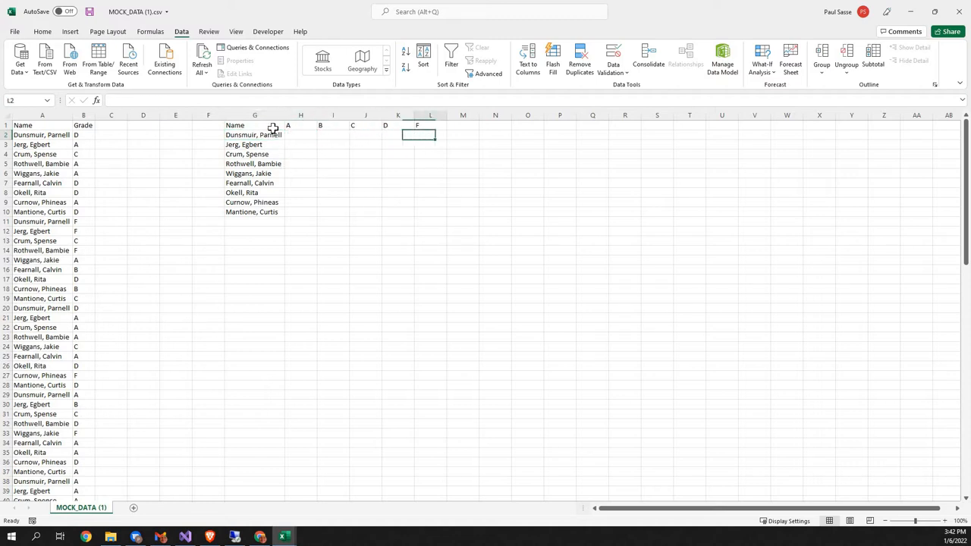
# Step: Center the contents of grade columns H through L horizontally
pyautogui.moveTo(300, 114); pyautogui.dragTo(433, 114)
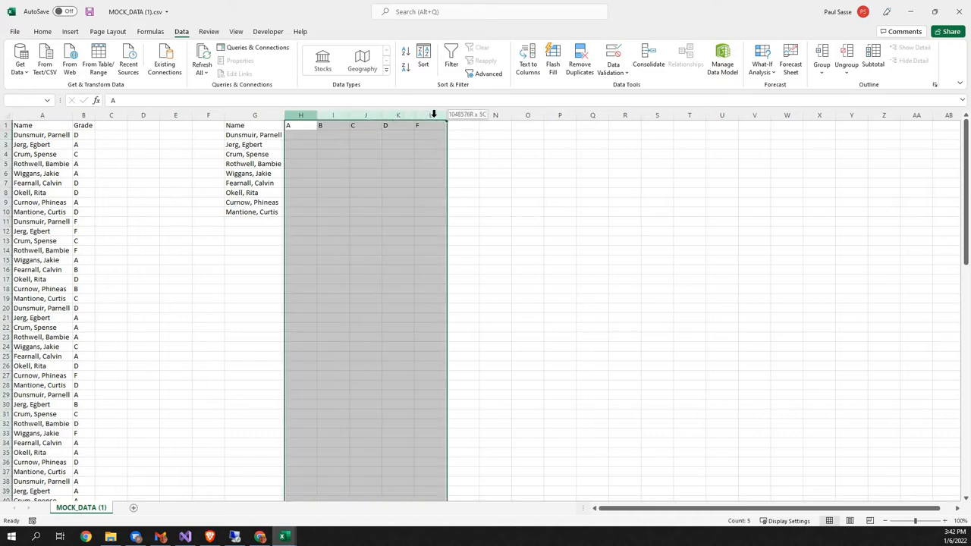
pyautogui.rightClick(434, 113)
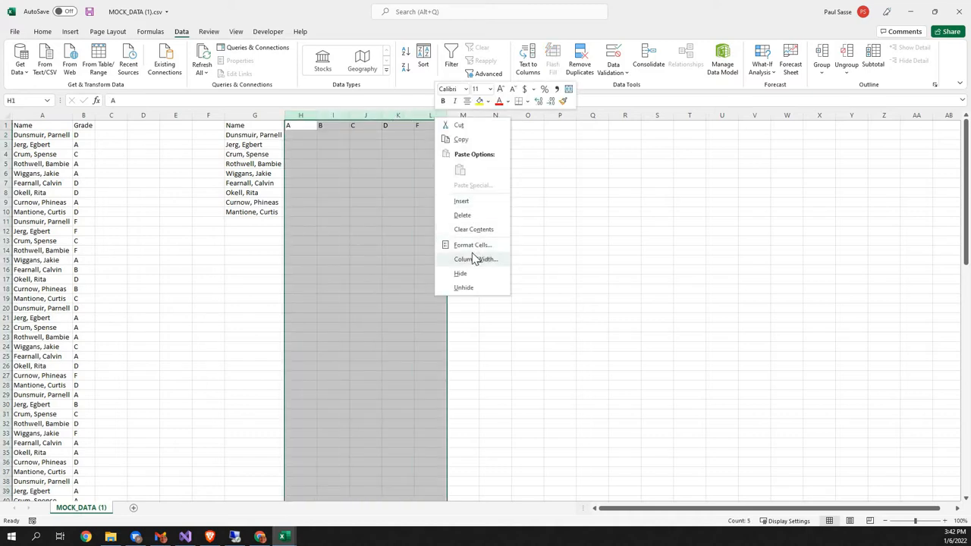
pyautogui.click(42, 32)
pyautogui.click(263, 68)
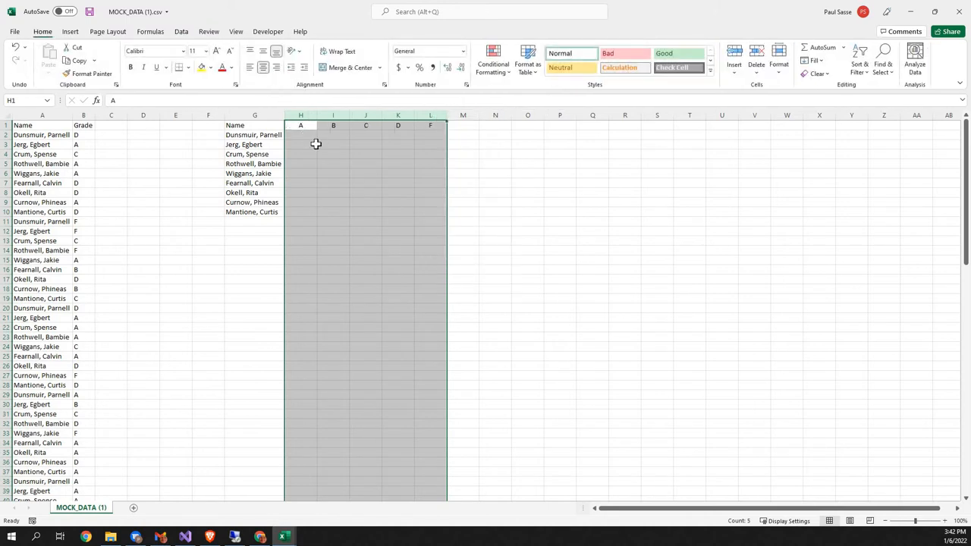
# Step: Enter the formula =COUNTIFS(A:A,G2,B:B,H1) in cell H2 to count the first student's A grades
pyautogui.click(310, 137)
pyautogui.write('=')
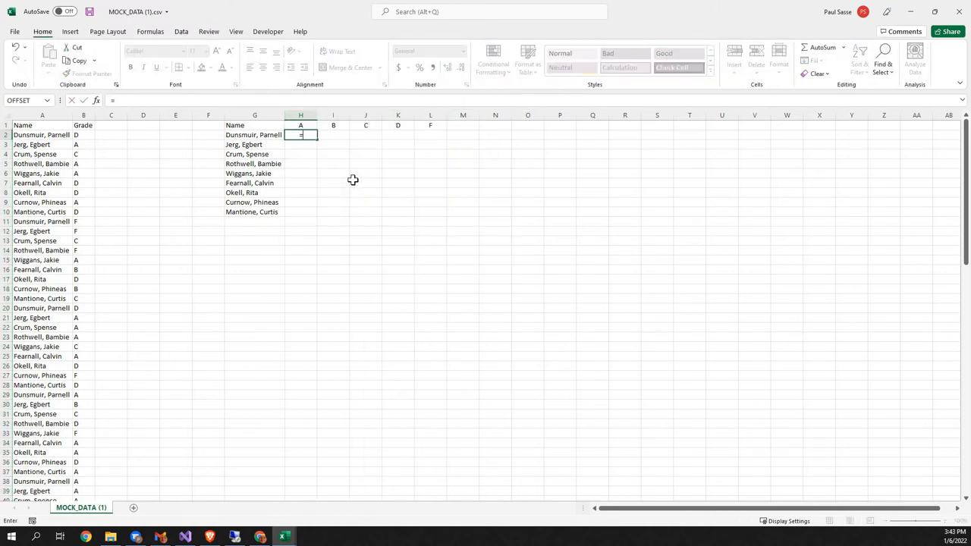
pyautogui.write('countifs')
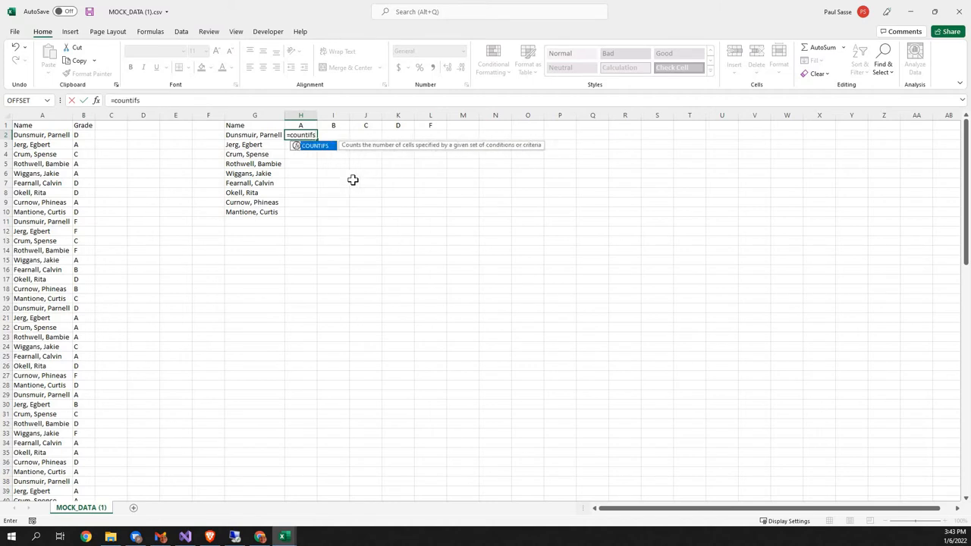
pyautogui.write('(')
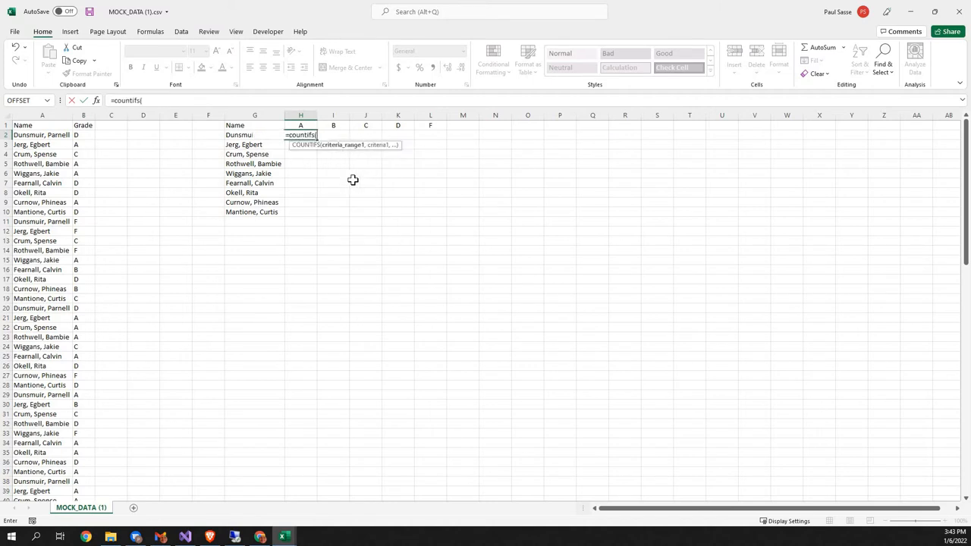
pyautogui.click(47, 114)
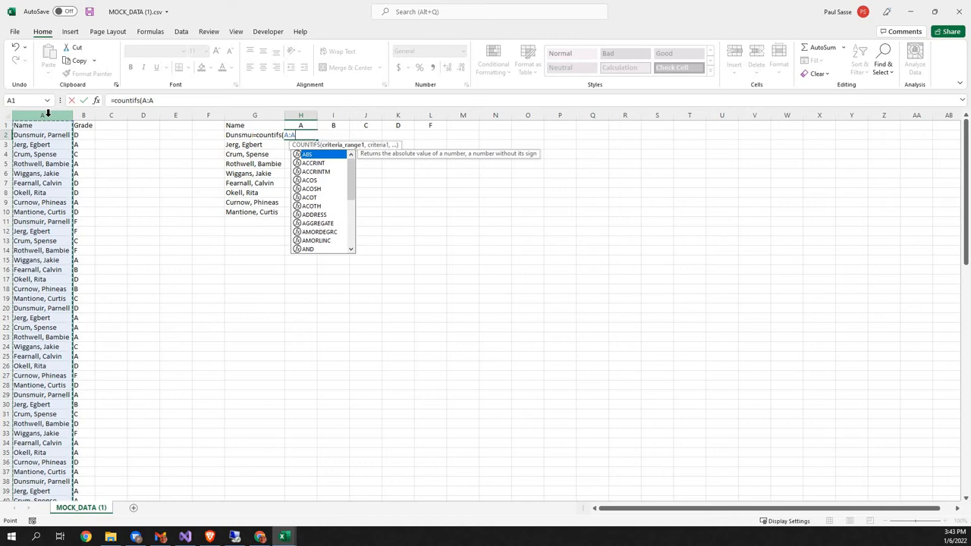
pyautogui.write(',')
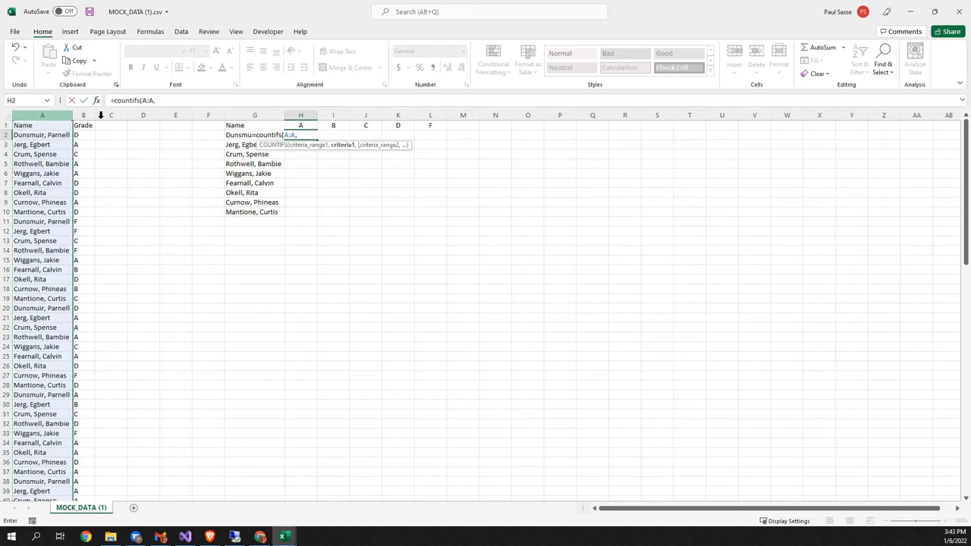
pyautogui.click(248, 135)
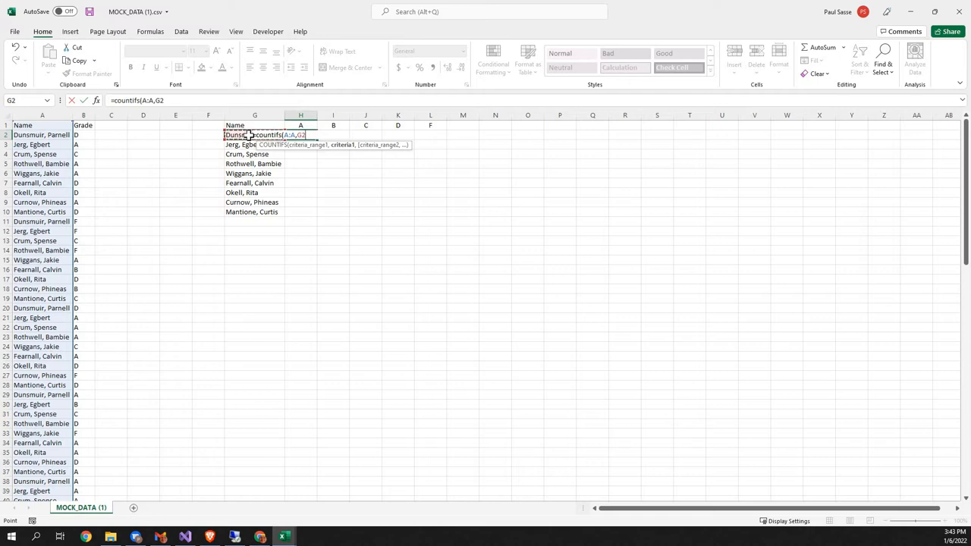
pyautogui.write(',')
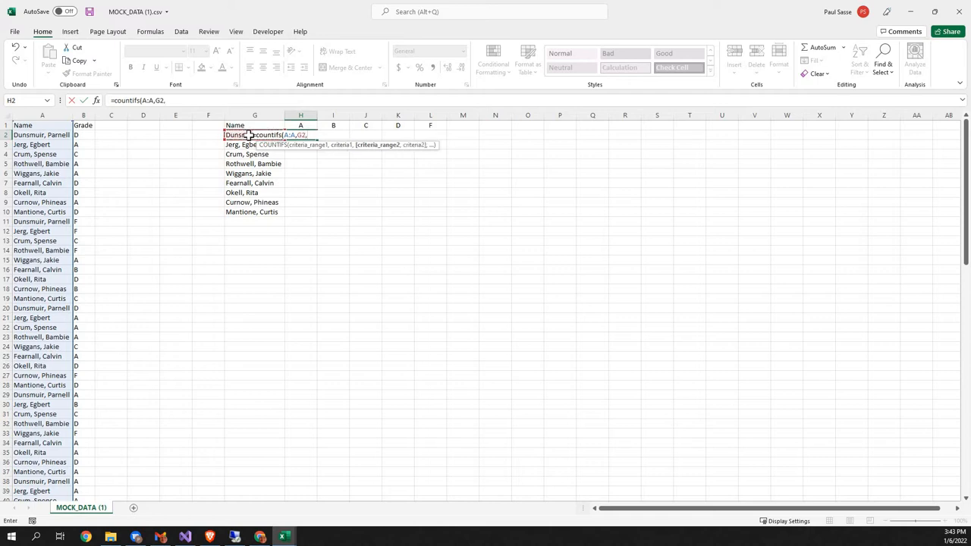
pyautogui.click(81, 112)
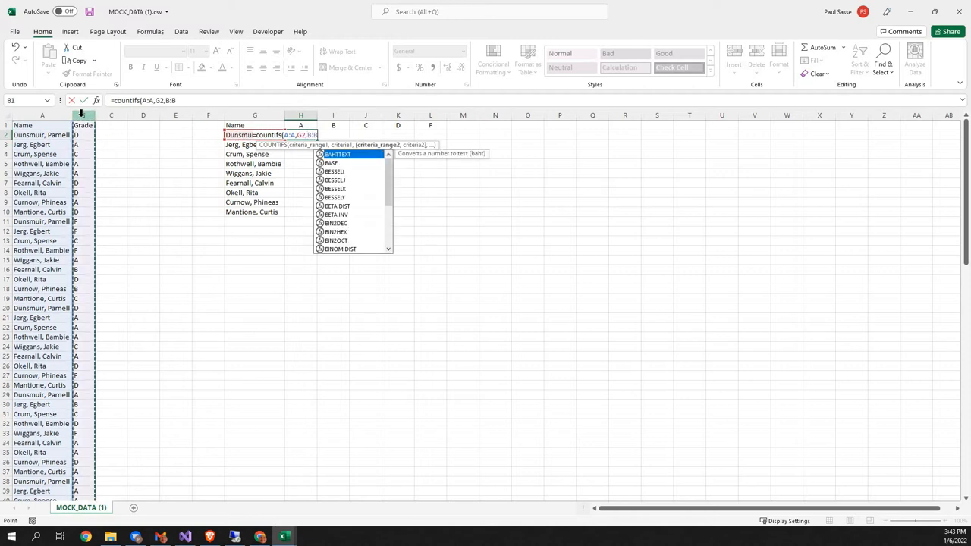
pyautogui.write(',')
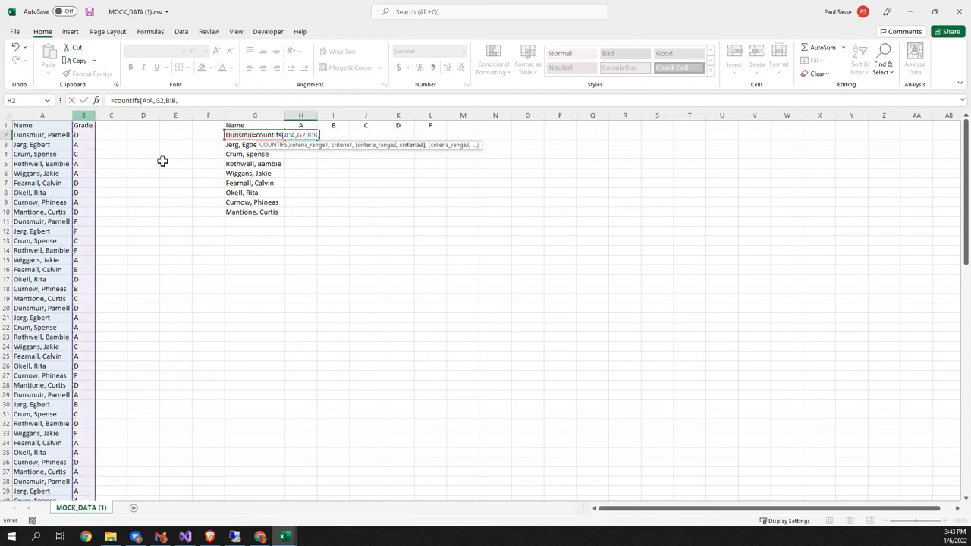
pyautogui.click(304, 124)
pyautogui.write(')')
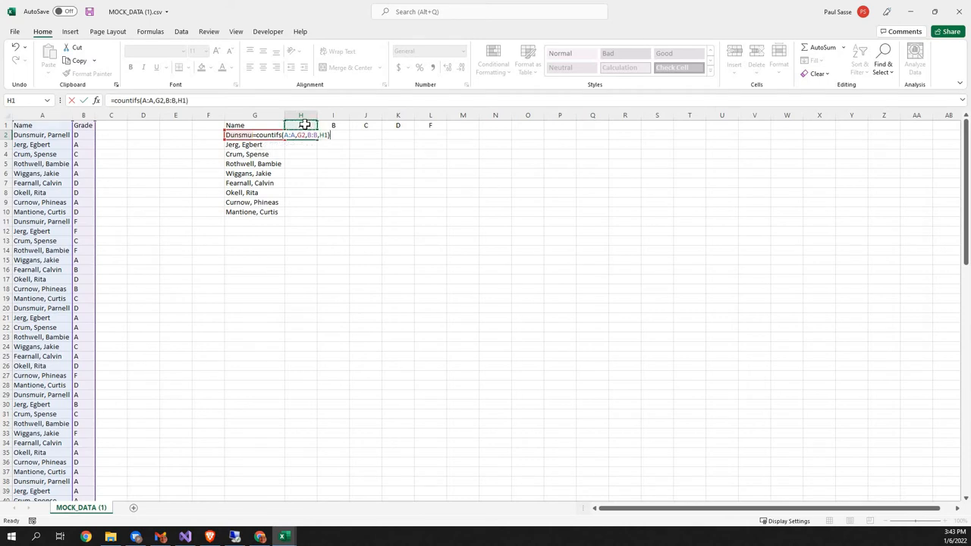
pyautogui.press('Return')
pyautogui.press('Up')
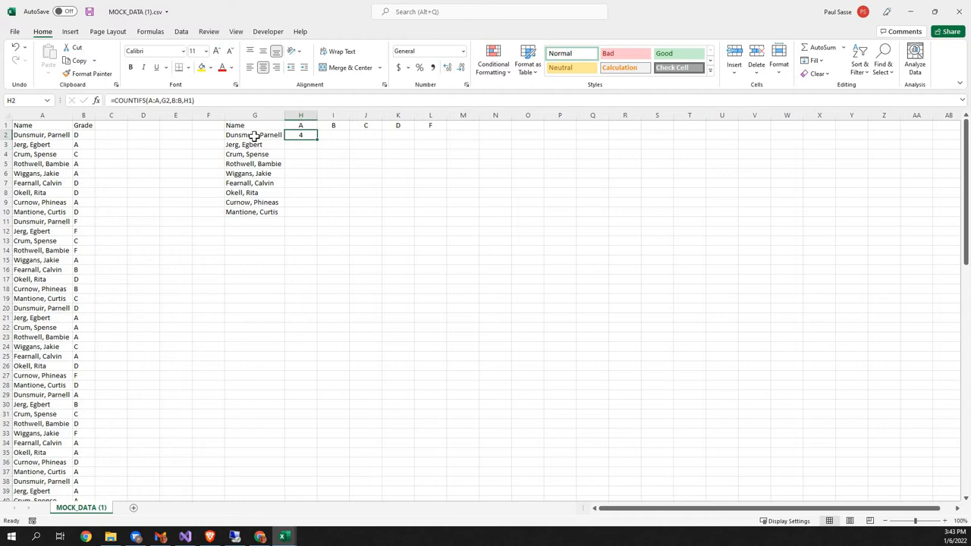
pyautogui.press('Left')
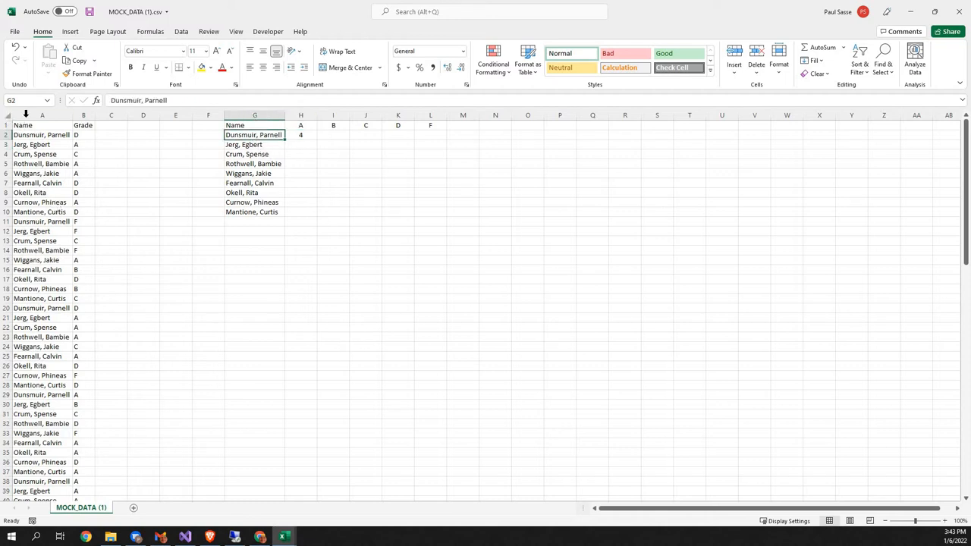
# Step: Sort the data in columns A and B, with headers, by Name and within each name by Grade, both A to Z
pyautogui.moveTo(27, 115); pyautogui.dragTo(83, 116)
pyautogui.hotkey('alt', 'd')
pyautogui.press('s')
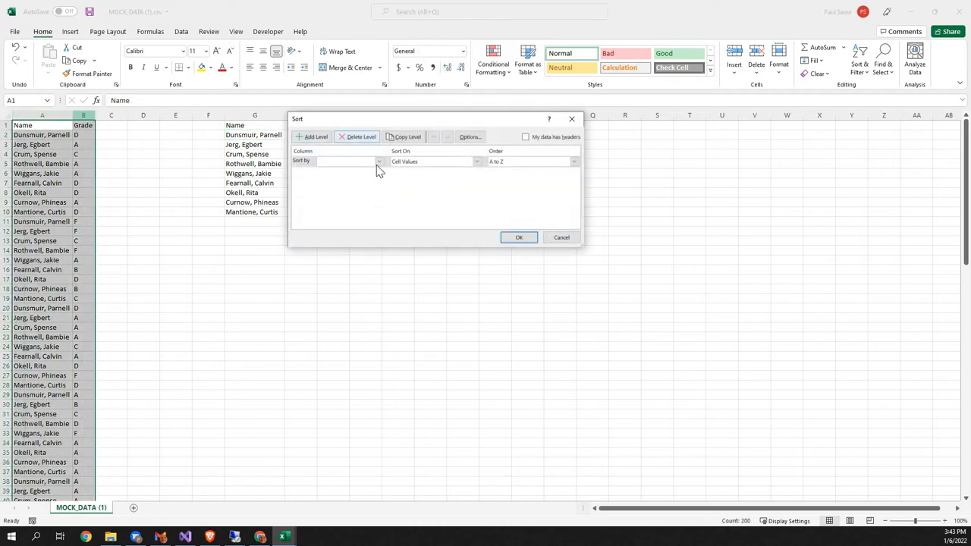
pyautogui.click(379, 162)
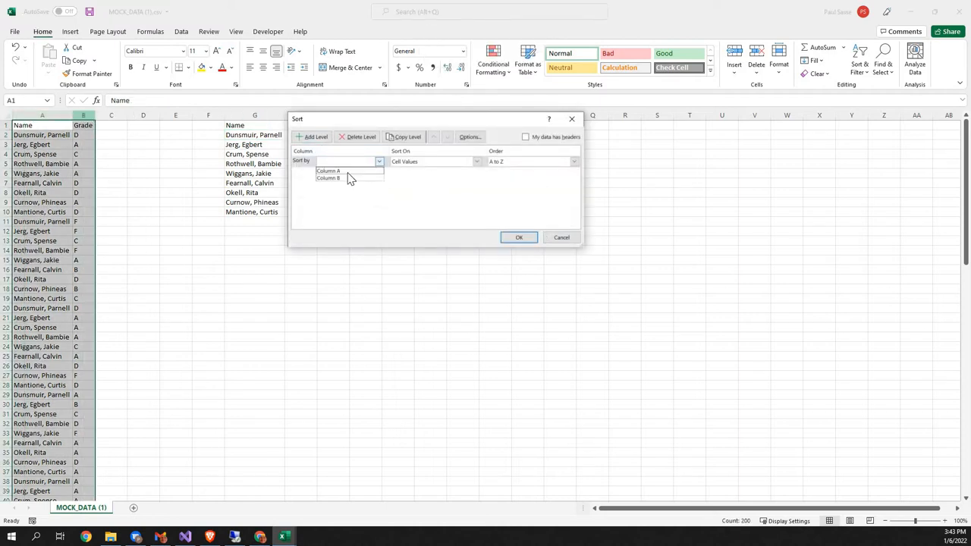
pyautogui.click(526, 138)
pyautogui.click(525, 137)
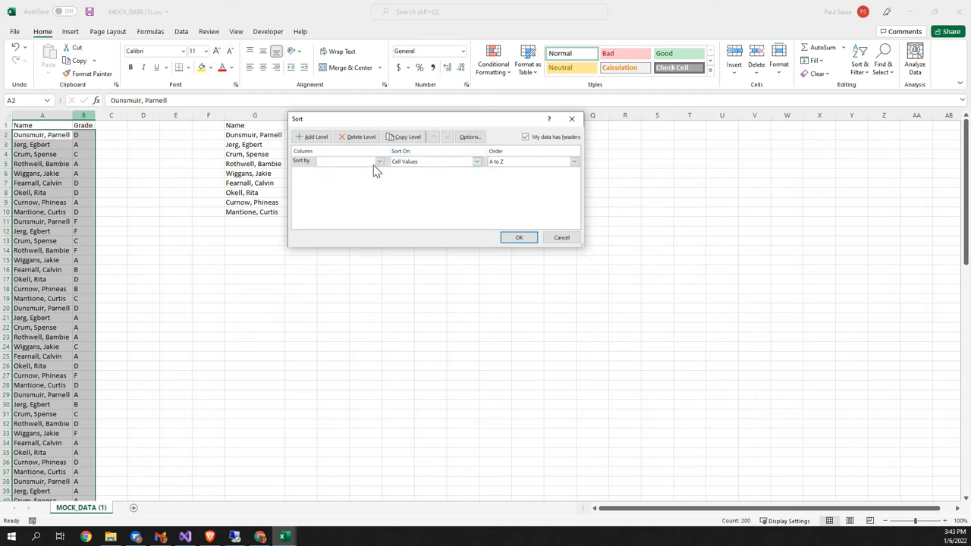
pyautogui.click(378, 163)
pyautogui.click(357, 172)
pyautogui.click(315, 138)
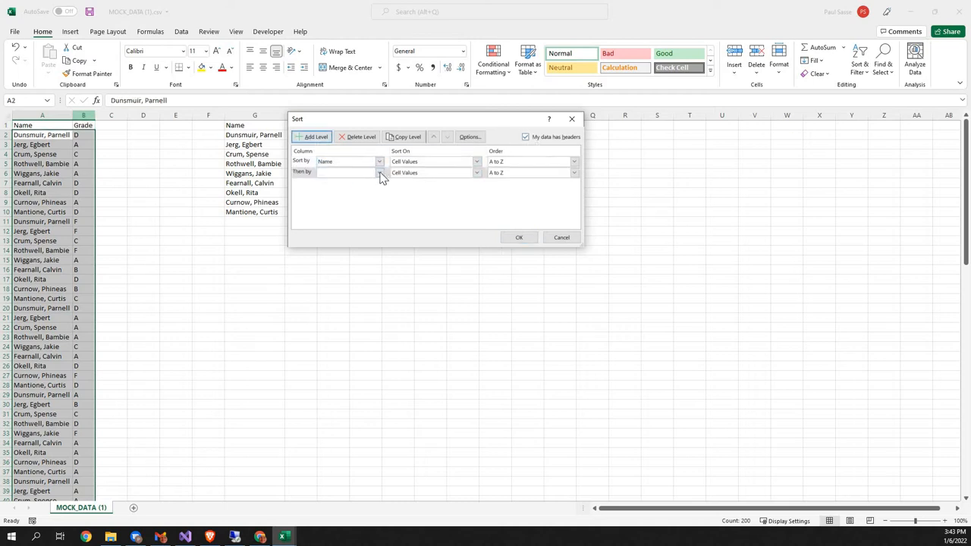
pyautogui.click(353, 189)
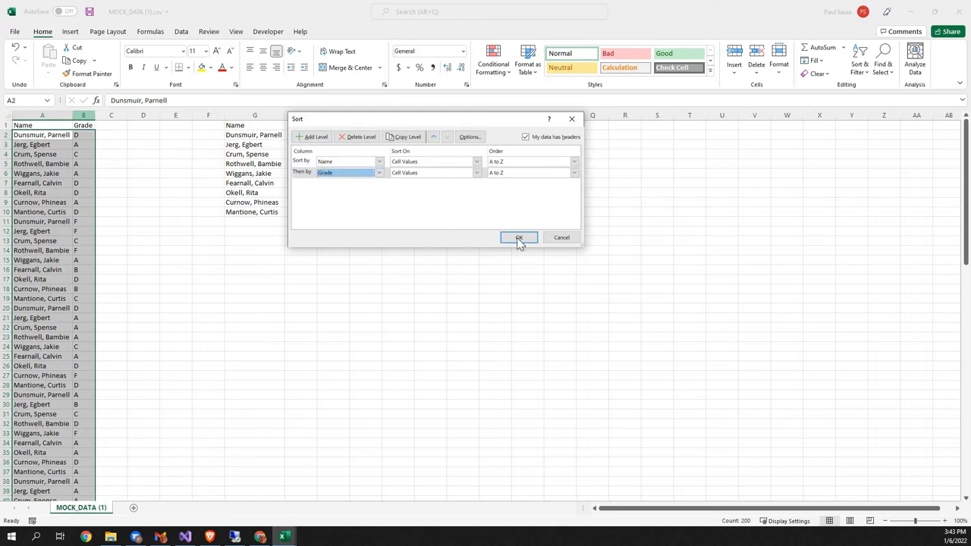
pyautogui.click(519, 237)
# Step: Compare the first listed student's A grades in the sorted data with the COUNTIFS formula in H2
pyautogui.click(46, 145)
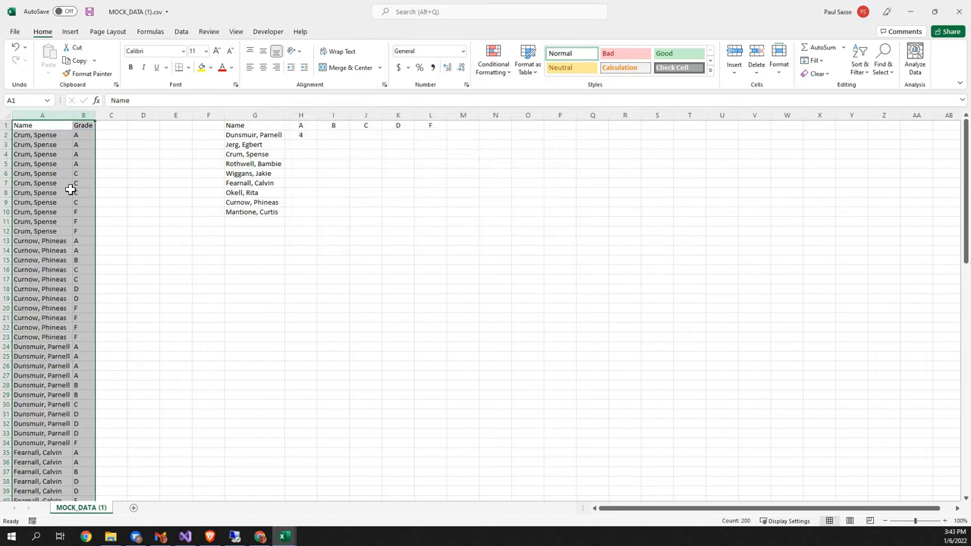
pyautogui.scroll(-2, 48, 303)
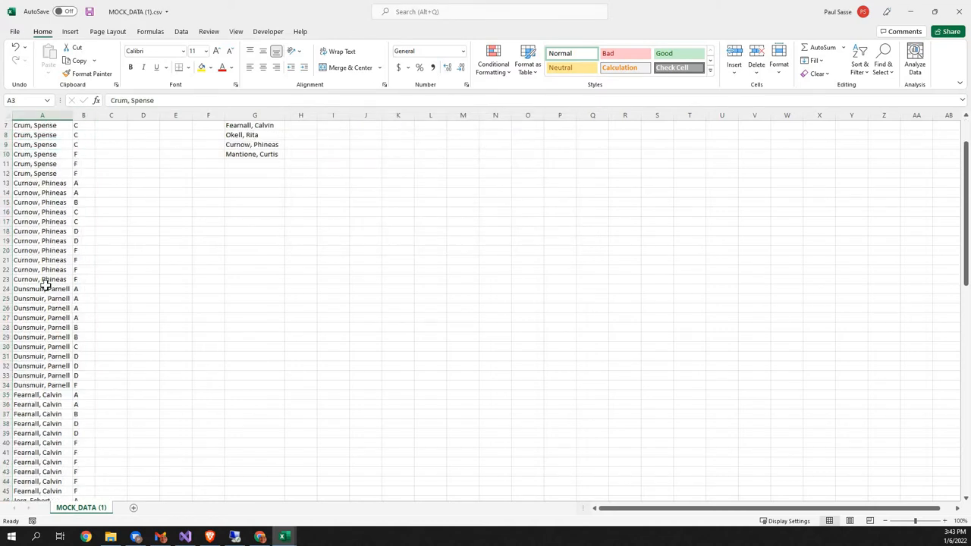
pyautogui.click(15, 289)
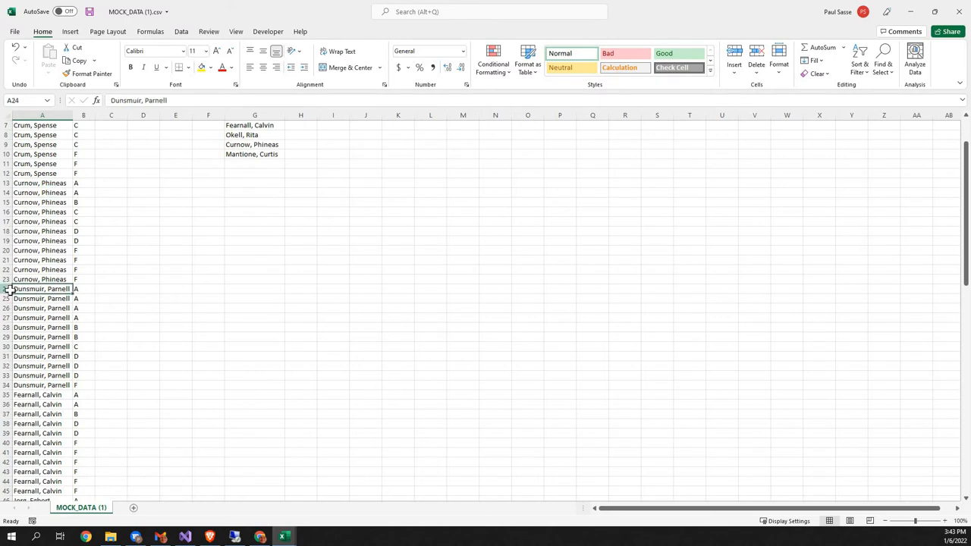
pyautogui.click(8, 289)
pyautogui.moveTo(21, 318); pyautogui.dragTo(88, 311)
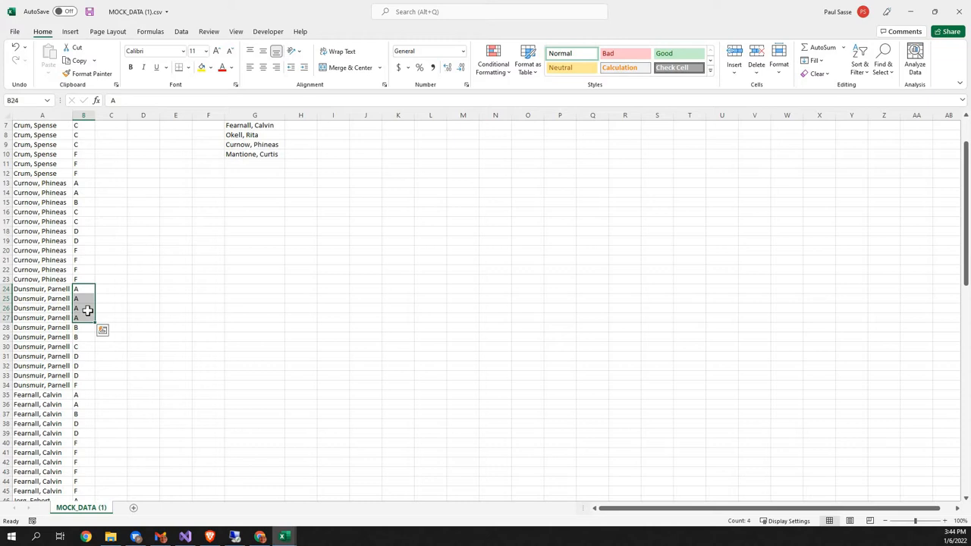
pyautogui.scroll(2, 190, 244)
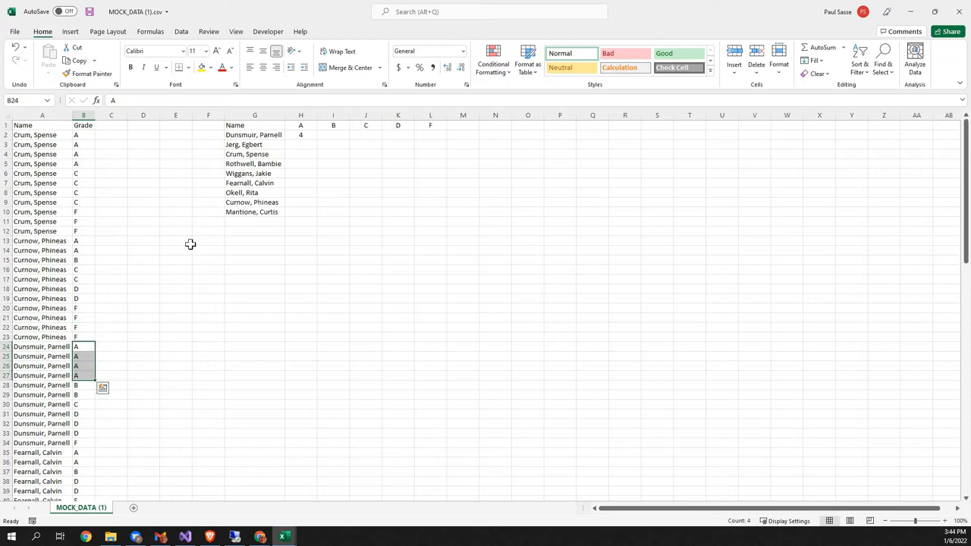
pyautogui.click(302, 136)
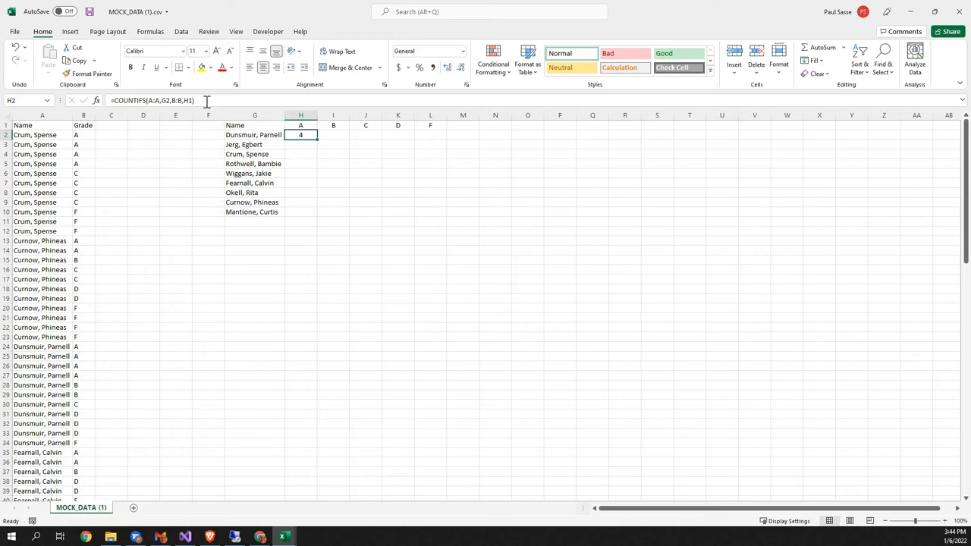
# Step: Try copying the H2 formula into I2 and compare the cell references in both formulas
pyautogui.moveTo(316, 140); pyautogui.dragTo(342, 136)
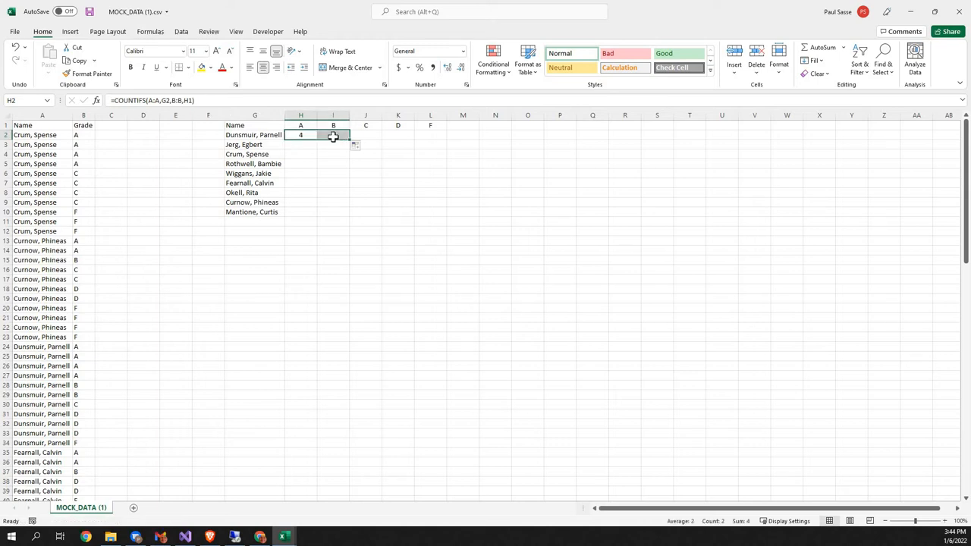
pyautogui.click(333, 136)
pyautogui.click(307, 136)
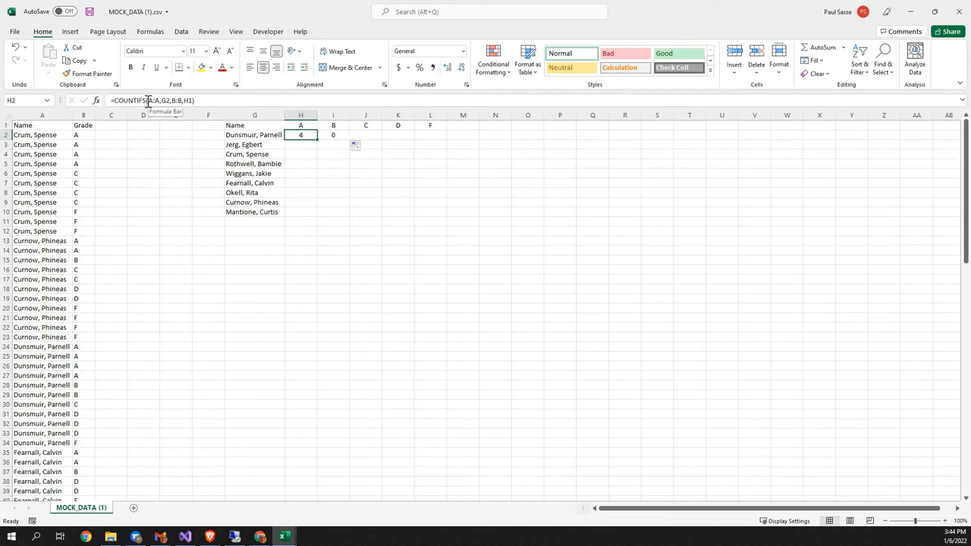
pyautogui.click(336, 134)
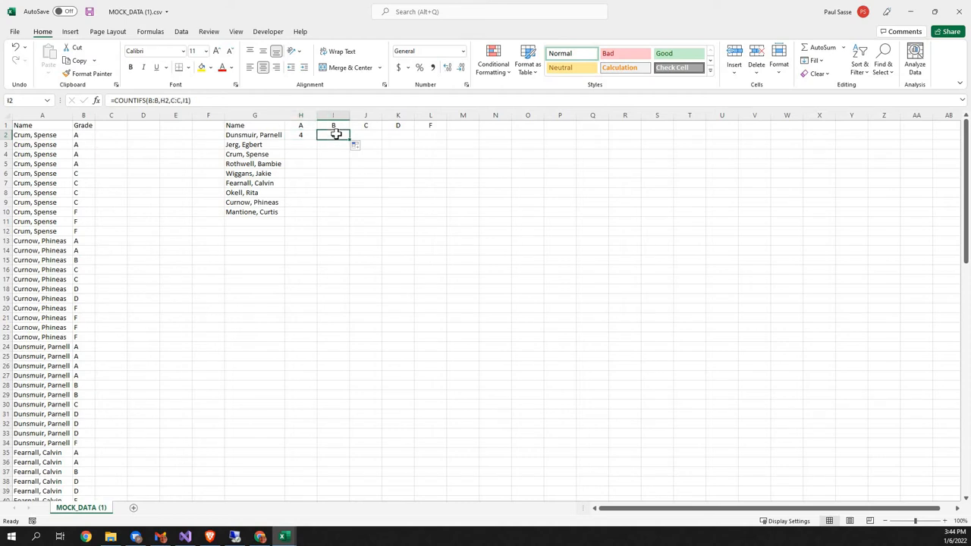
pyautogui.click(296, 134)
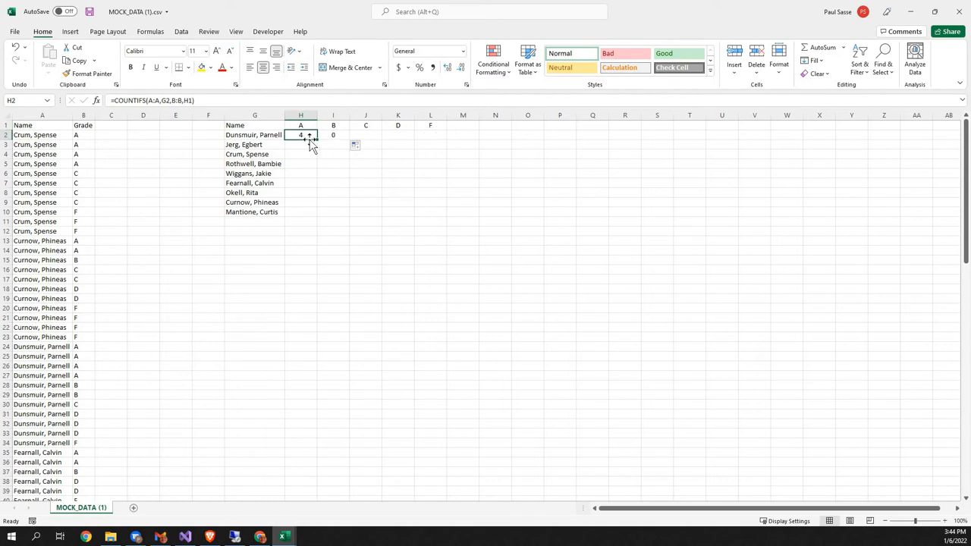
# Step: Make the name and grade ranges in the H2 formula absolute, giving =COUNTIFS($A:$A,G2,$B:$B,H1)
pyautogui.click(154, 102)
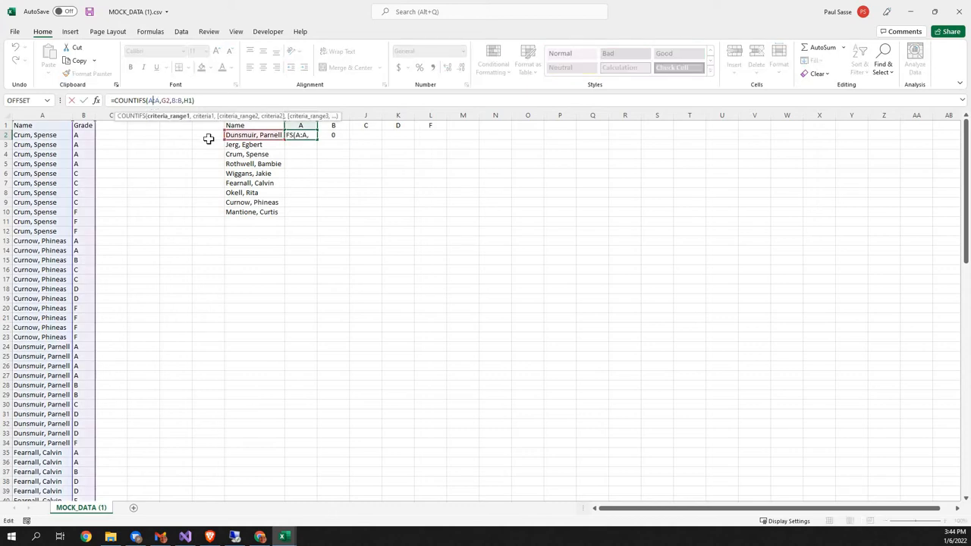
pyautogui.press('F4')
pyautogui.click(157, 101)
pyautogui.click(186, 101)
pyautogui.press('F4')
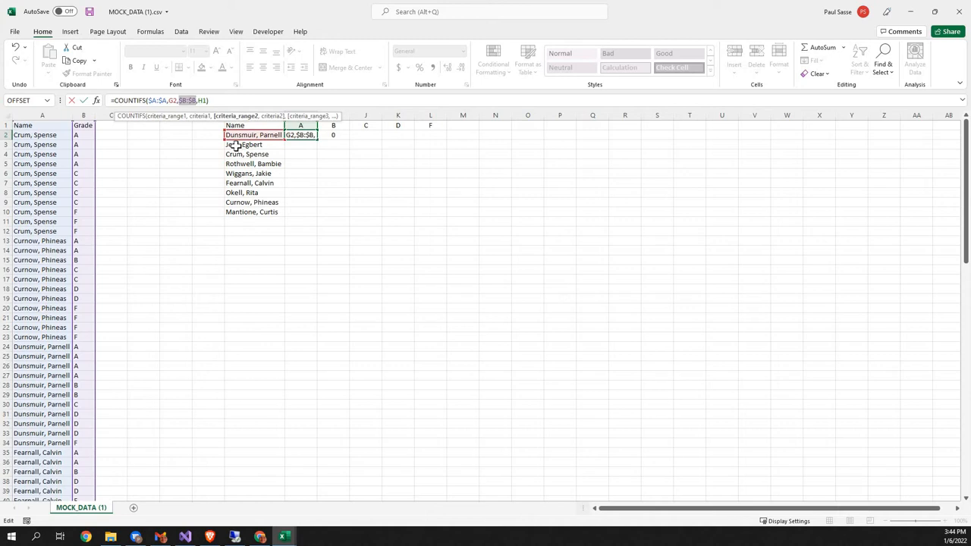
pyautogui.press('Return')
pyautogui.press('Up')
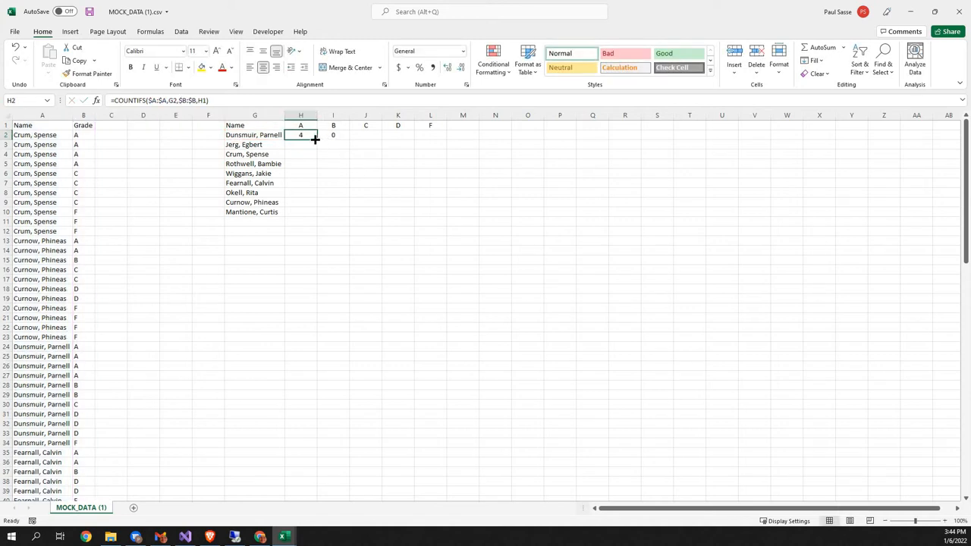
# Step: Try copying the H2 formula with its absolute ranges into I2 and check how the name and grade criteria references shift
pyautogui.moveTo(318, 140); pyautogui.dragTo(336, 134)
pyautogui.press('Right')
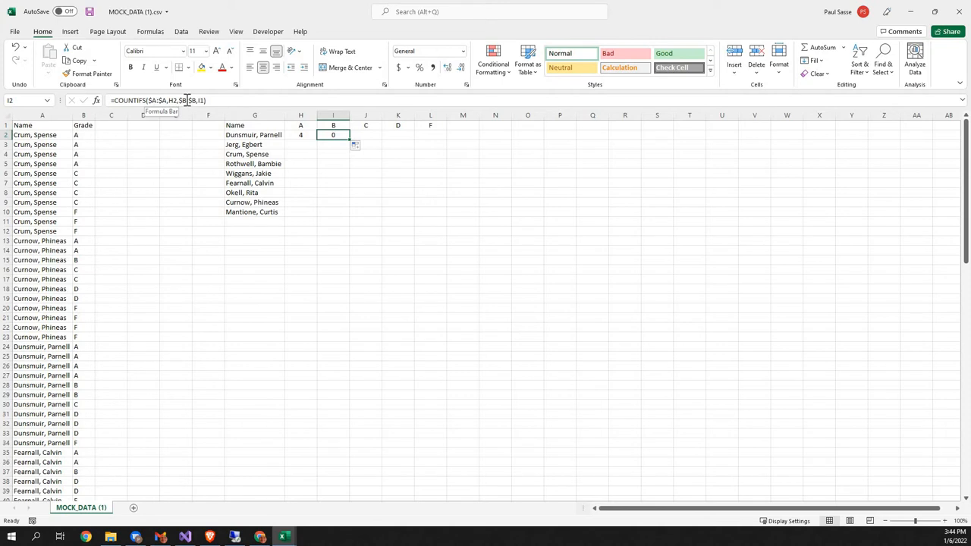
pyautogui.click(304, 135)
pyautogui.click(173, 101)
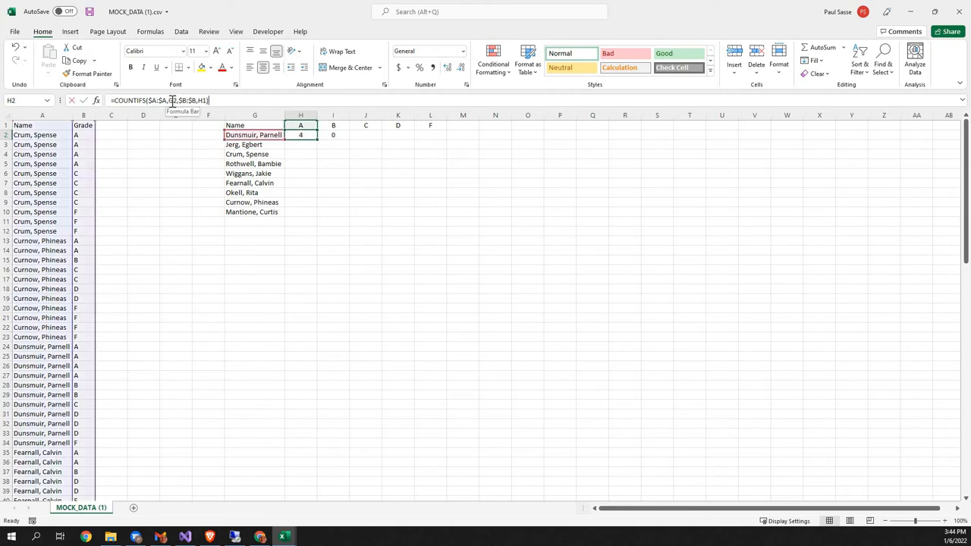
pyautogui.click(336, 134)
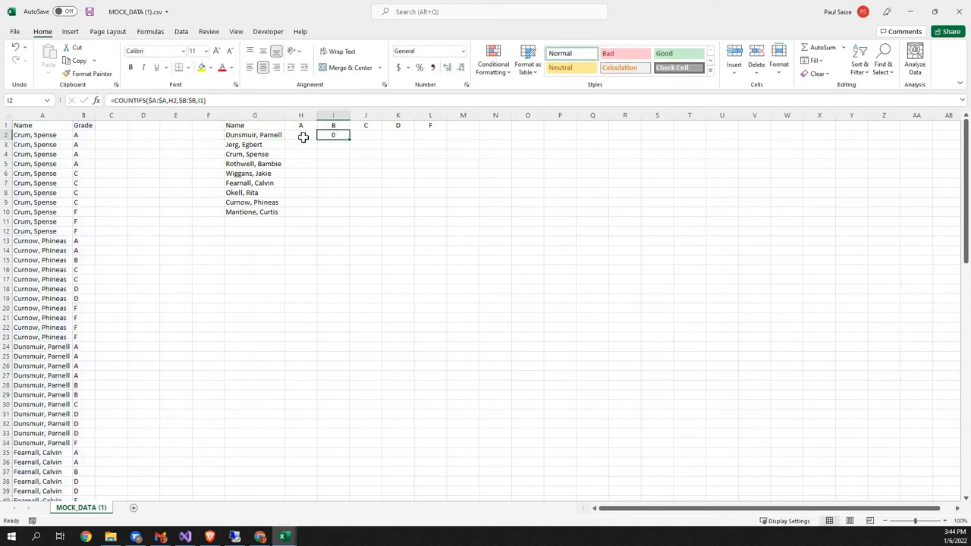
pyautogui.click(301, 136)
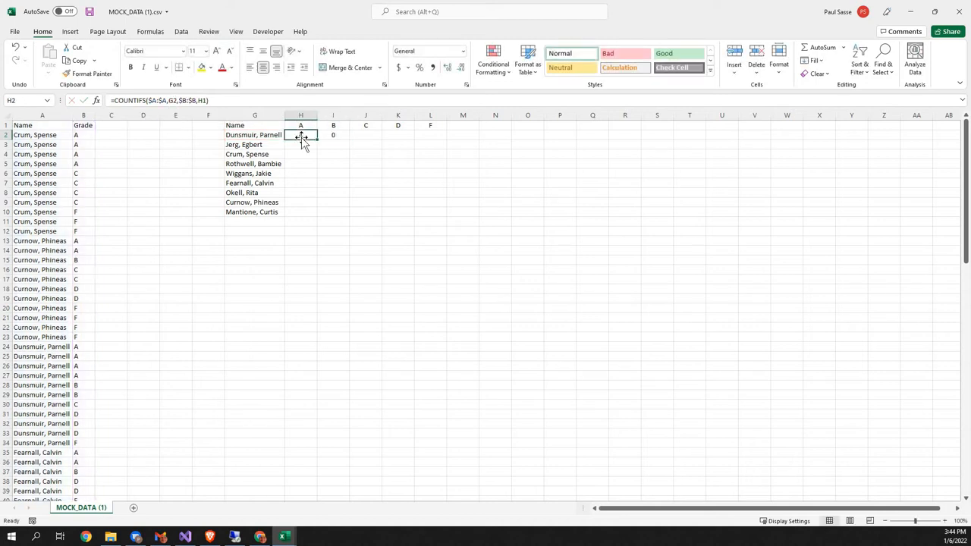
# Step: Try filling the H2 formula down to H10 and check the criteria references in the copied cells
pyautogui.moveTo(317, 142); pyautogui.dragTo(319, 215)
pyautogui.click(298, 135)
pyautogui.press('Down')
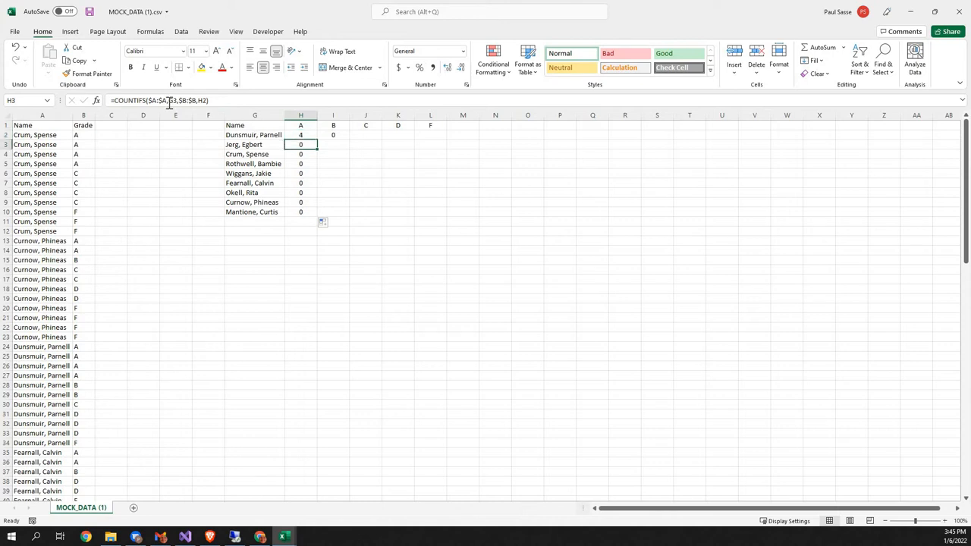
pyautogui.click(302, 157)
pyautogui.click(305, 164)
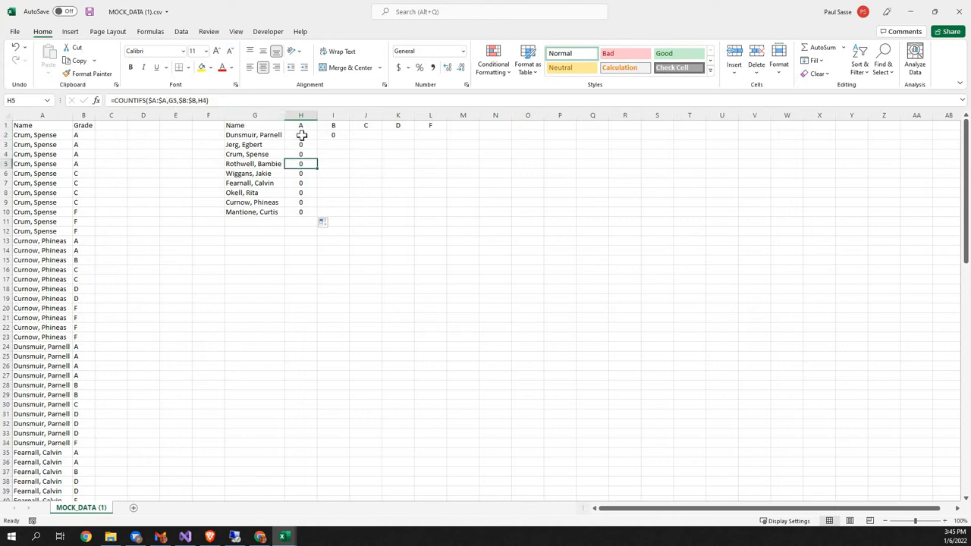
pyautogui.click(301, 135)
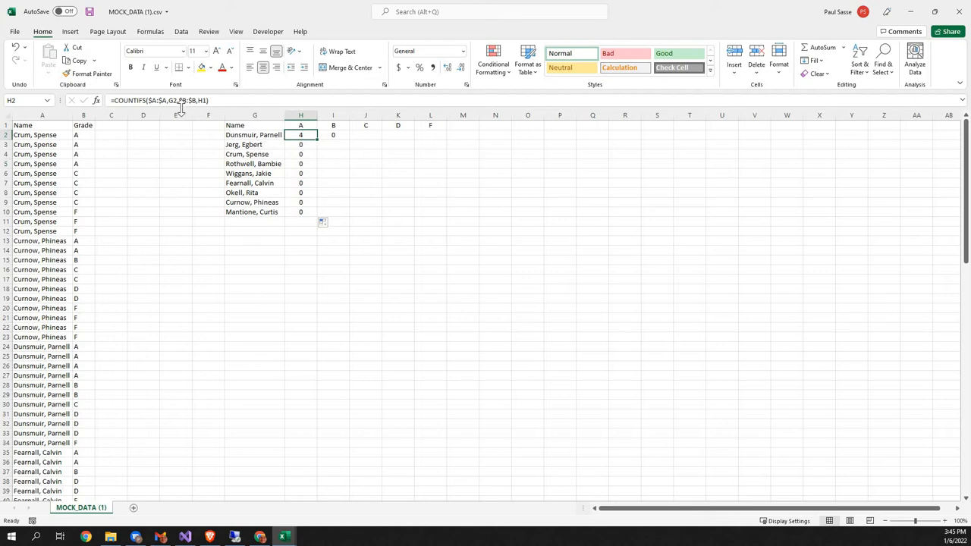
# Step: Lock the name column and the heading row in the H2 formula, giving =COUNTIFS($A:$A,$G2,$B:$B,H$1)
pyautogui.press('F2')
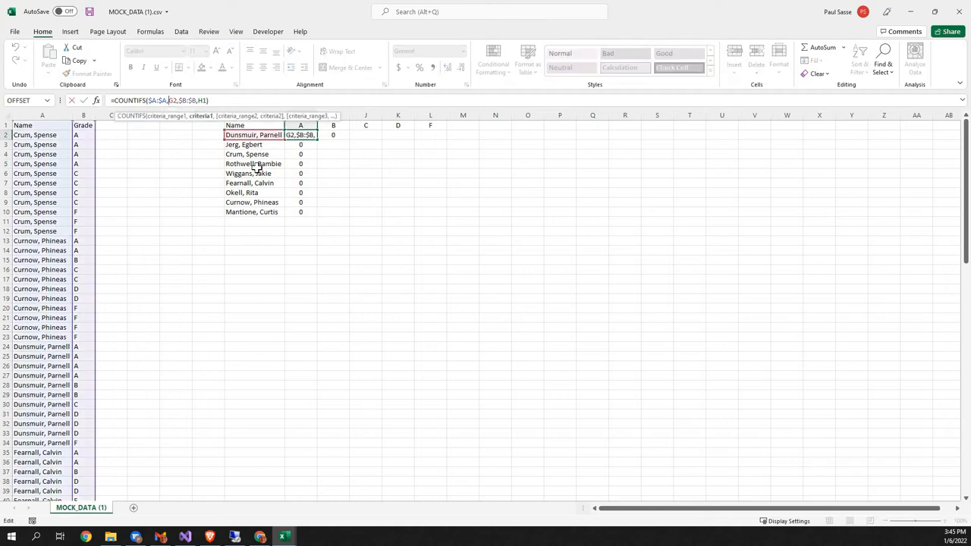
pyautogui.write('$')
pyautogui.press('BackSpace')
pyautogui.press('F4')
pyautogui.press('F4')
pyautogui.press('F4')
pyautogui.press('F4')
pyautogui.click(206, 100)
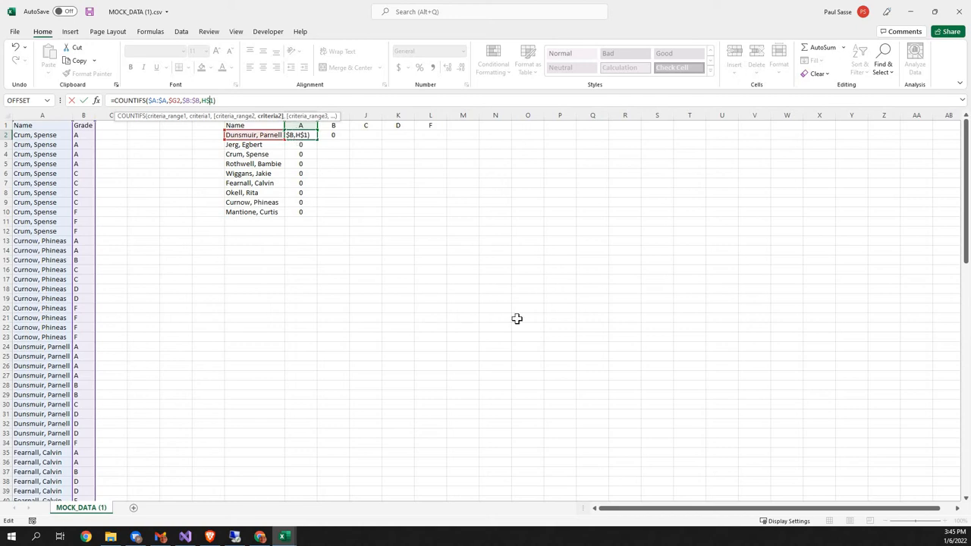
pyautogui.press('Return')
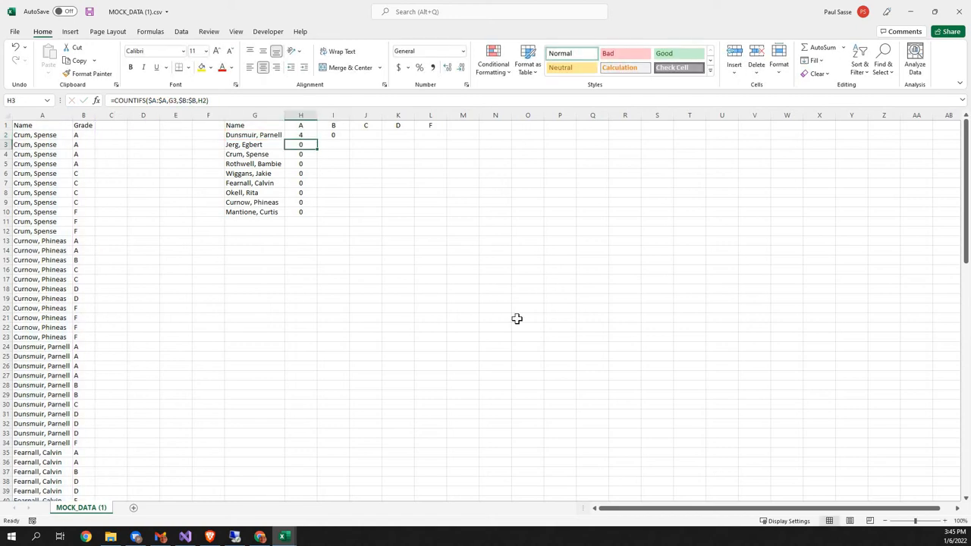
# Step: Fill the H2 formula across to L2 for the remaining grades and check the copied formula in L2
pyautogui.press('Up')
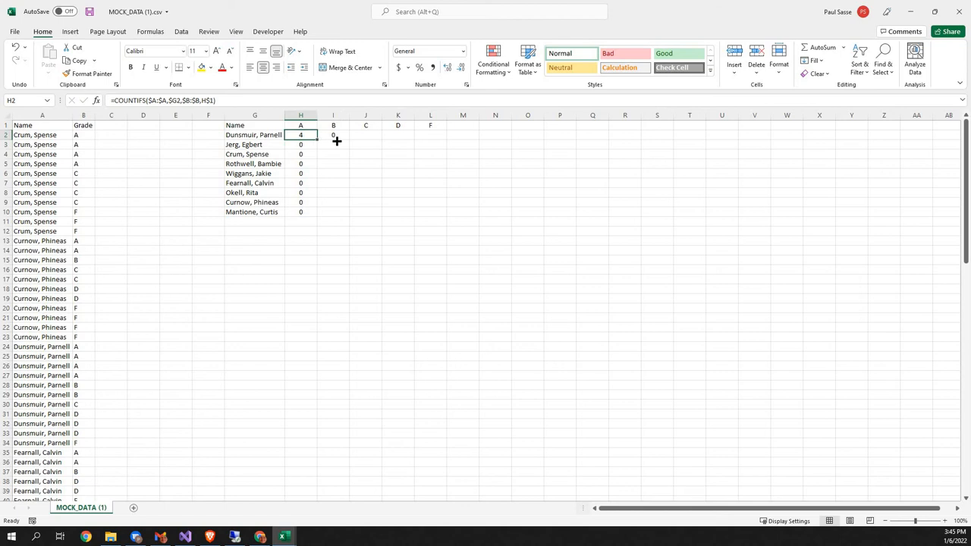
pyautogui.moveTo(337, 141); pyautogui.dragTo(440, 138)
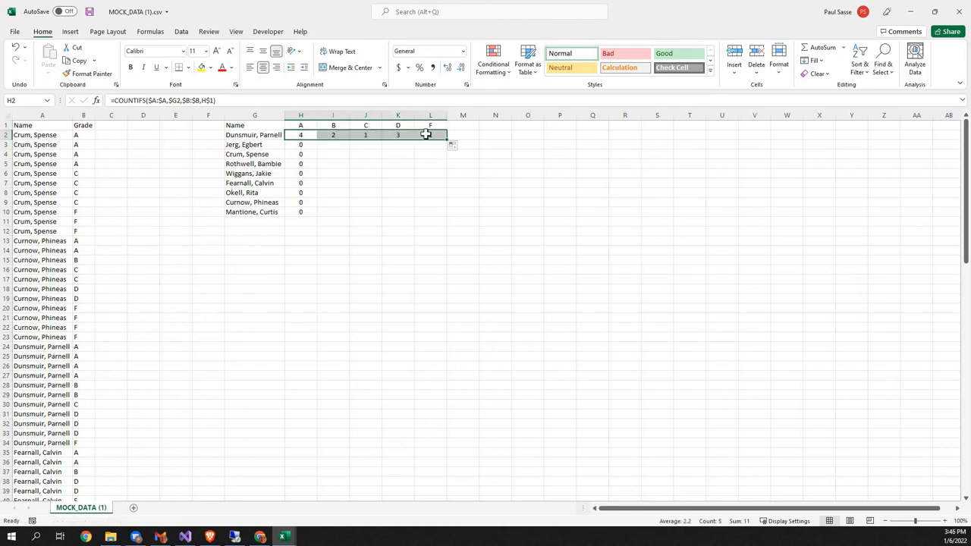
pyautogui.click(431, 136)
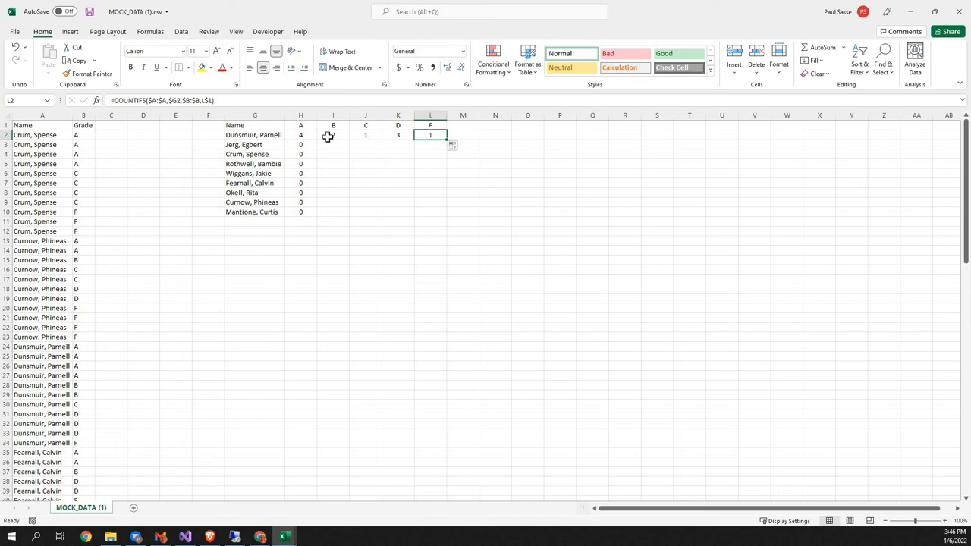
# Step: Fill the COUNTIFS formulas in H2:L2 down through row 10 for all the students
pyautogui.moveTo(300, 135); pyautogui.dragTo(449, 150)
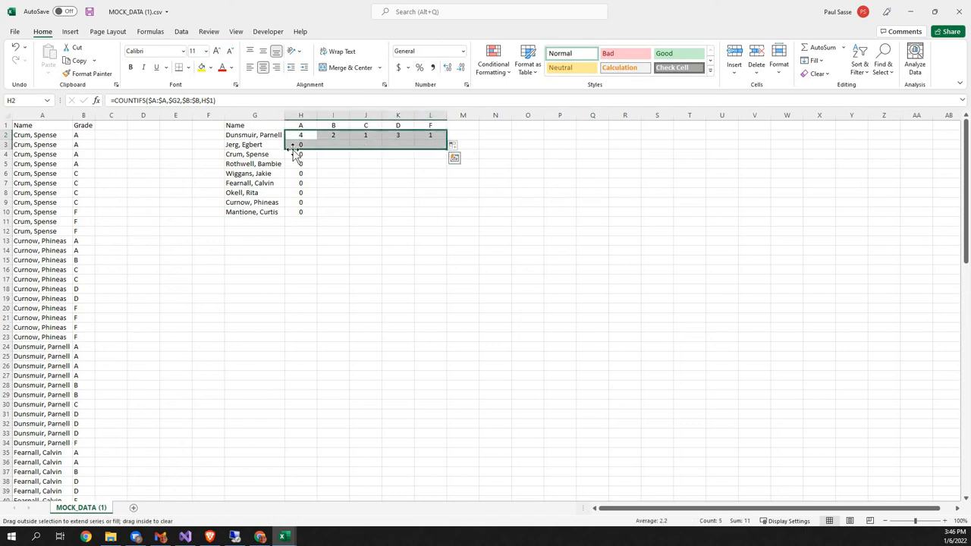
pyautogui.click(305, 145)
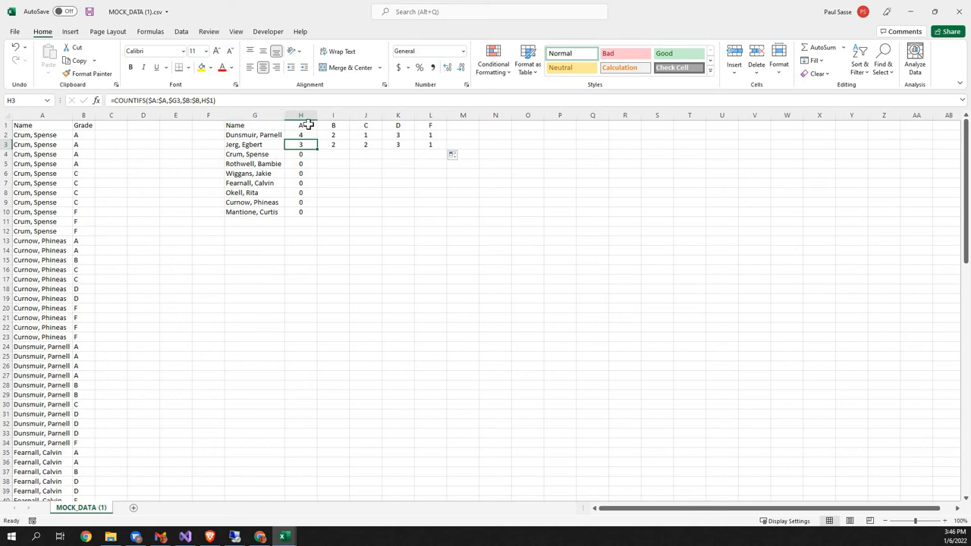
pyautogui.moveTo(304, 144); pyautogui.dragTo(441, 217)
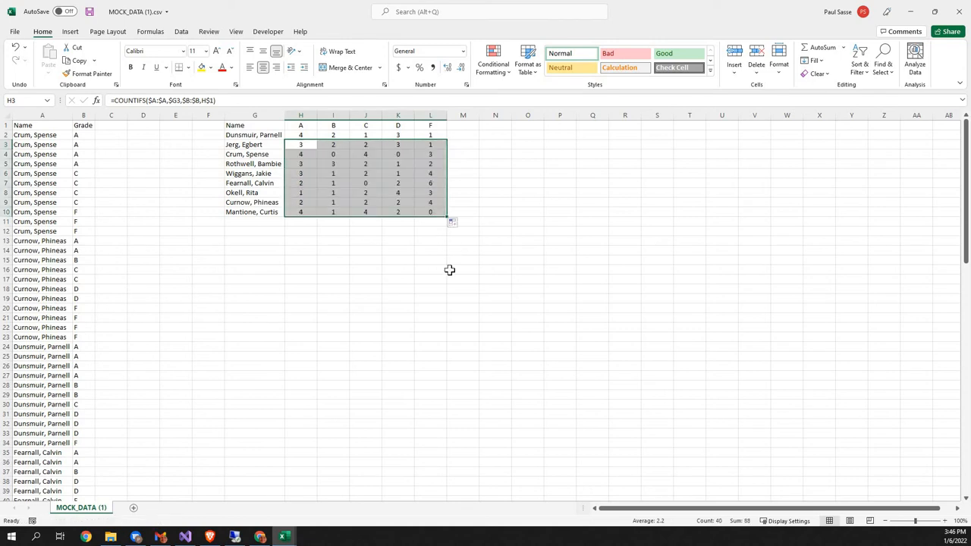
pyautogui.click(429, 212)
pyautogui.click(301, 135)
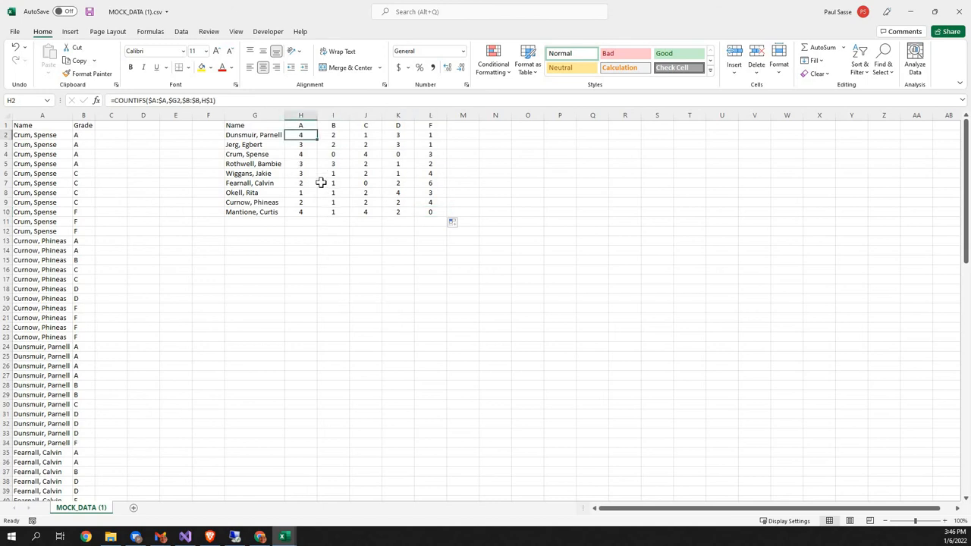
# Step: Insert a blank row above the heading row of the sheet
pyautogui.click(267, 125)
pyautogui.hotkey('shift', 'space')
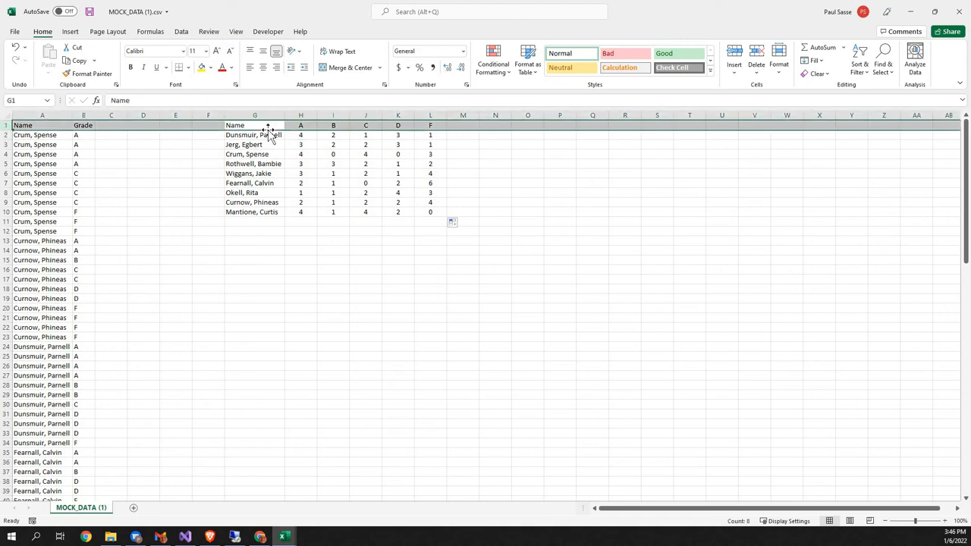
pyautogui.hotkey('ctrl', 'shift', '+')
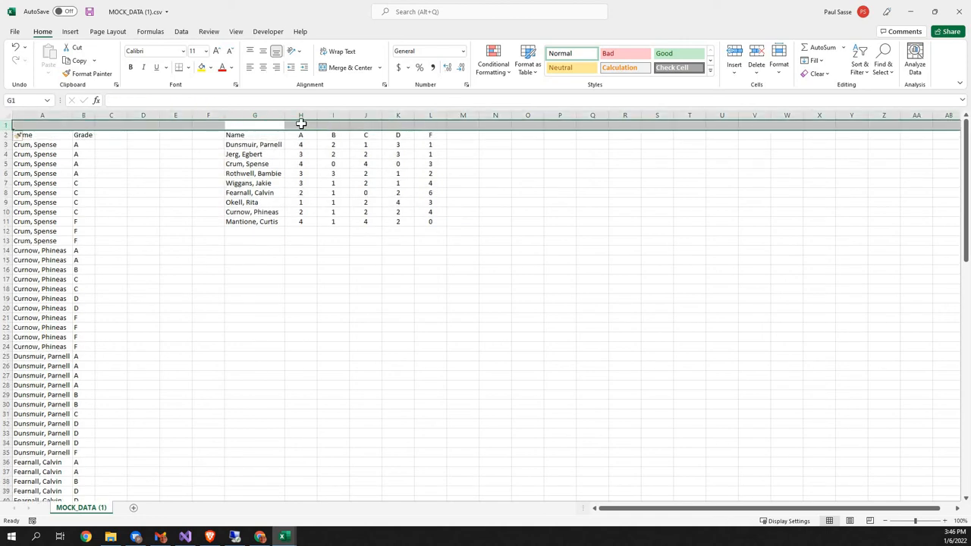
# Step: Enter the grade point values 4, 3, 2, 1 and 0 in H1:L1 above the letter grades A to F
pyautogui.click(302, 124)
pyautogui.write('4')
pyautogui.press('Tab')
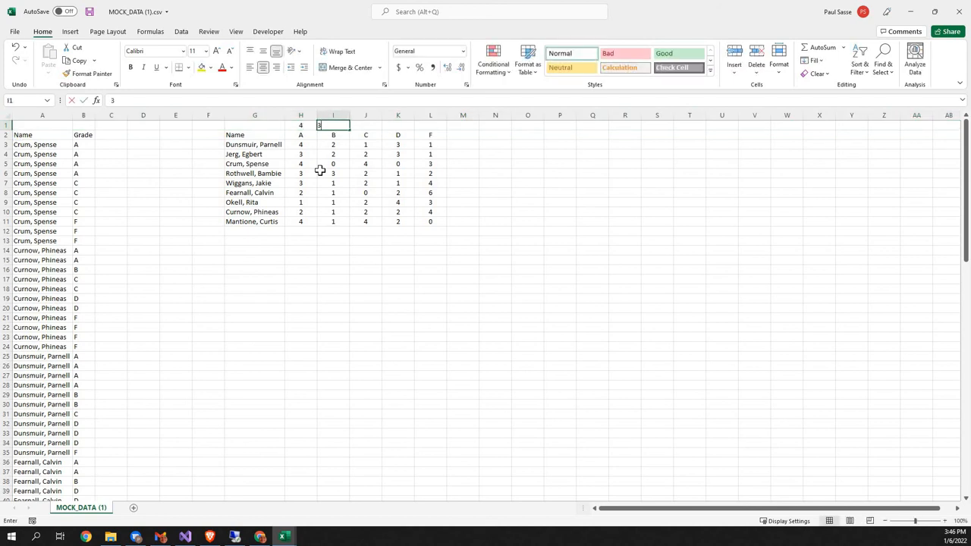
pyautogui.write('3')
pyautogui.press('Tab')
pyautogui.write('2')
pyautogui.press('Tab')
pyautogui.write('1')
pyautogui.press('Tab')
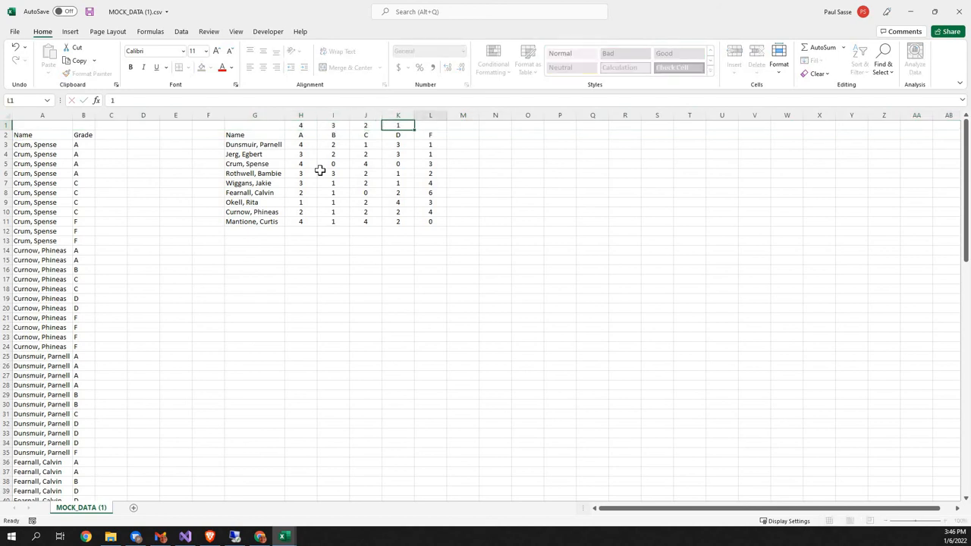
pyautogui.write('0')
pyautogui.press('Tab')
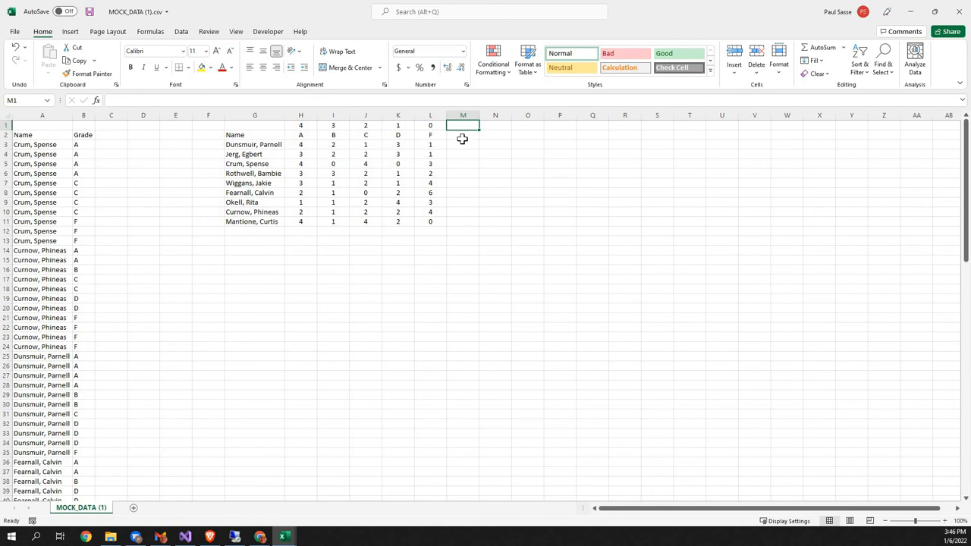
# Step: Enter the heading Total Score in M2, beside the F column
pyautogui.press('Down')
pyautogui.write('G')
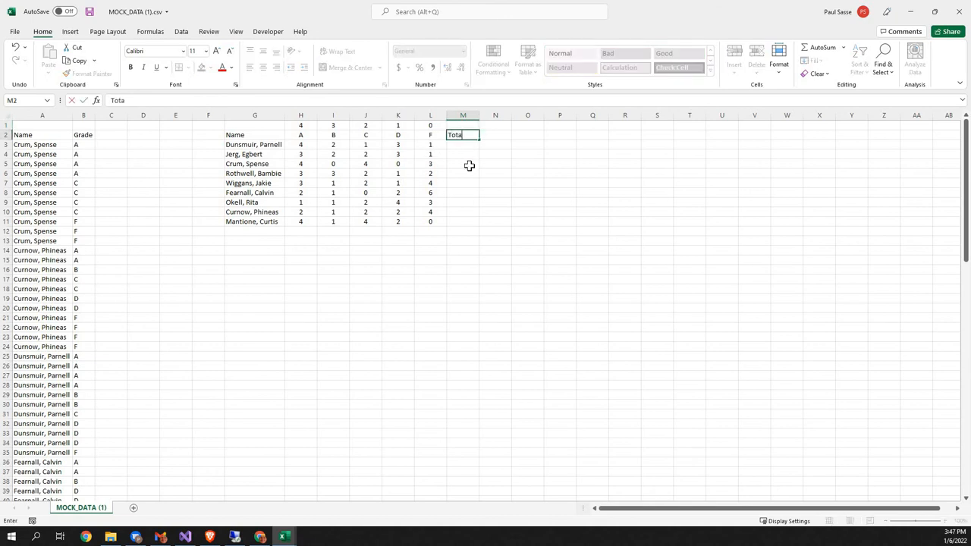
pyautogui.press('Return')
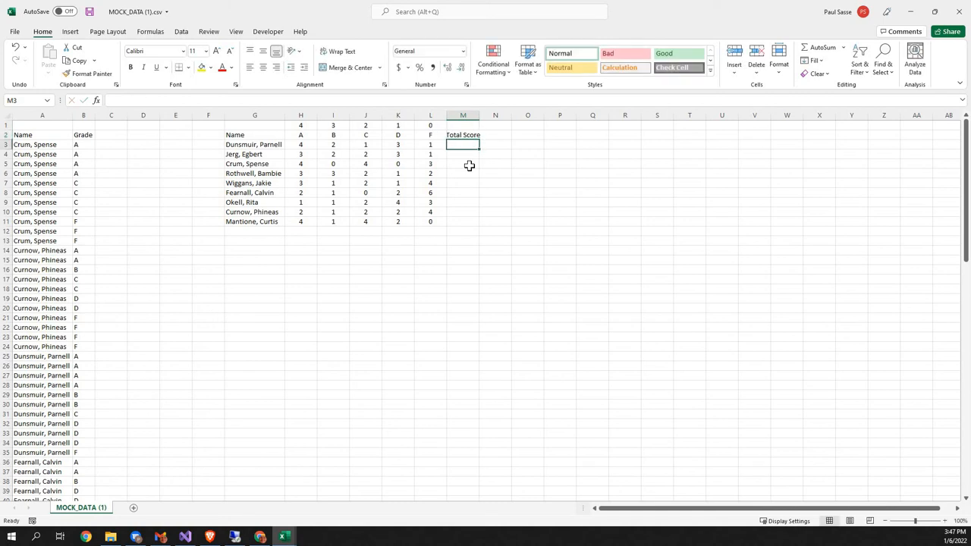
# Step: Enter =SUMPRODUCT($H$1:$L$1, H3:L3) in M3, with the grade point range locked as absolute references
pyautogui.write('=')
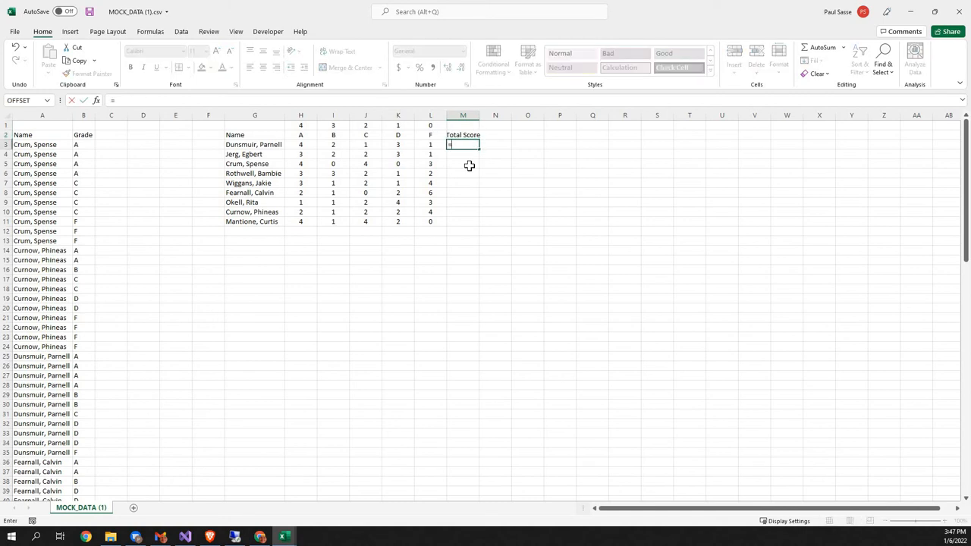
pyautogui.write('sumprod')
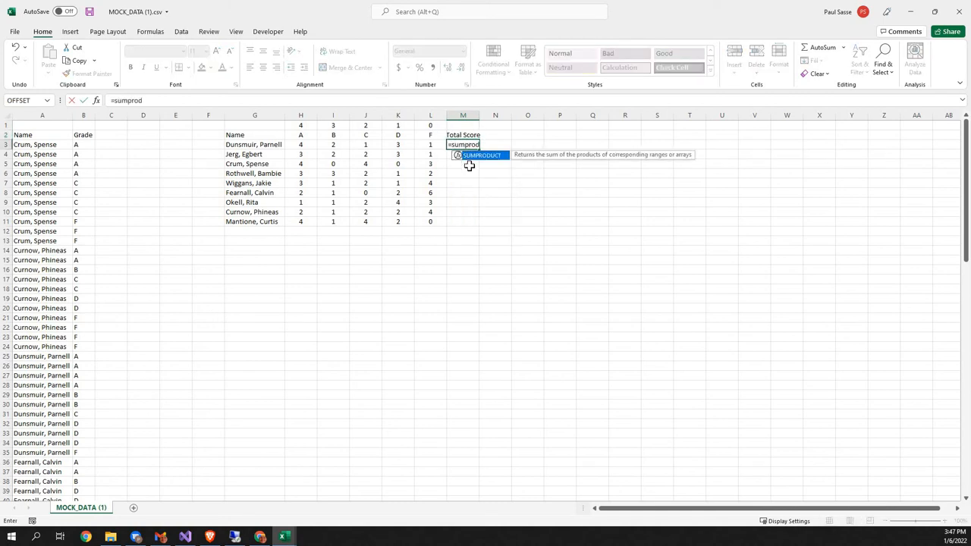
pyautogui.write('uct(')
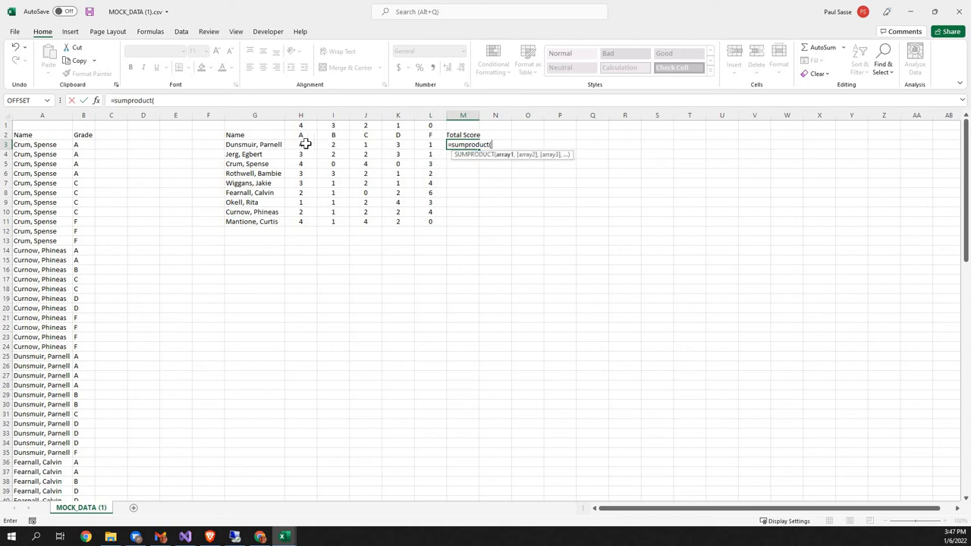
pyautogui.moveTo(300, 126); pyautogui.dragTo(425, 133)
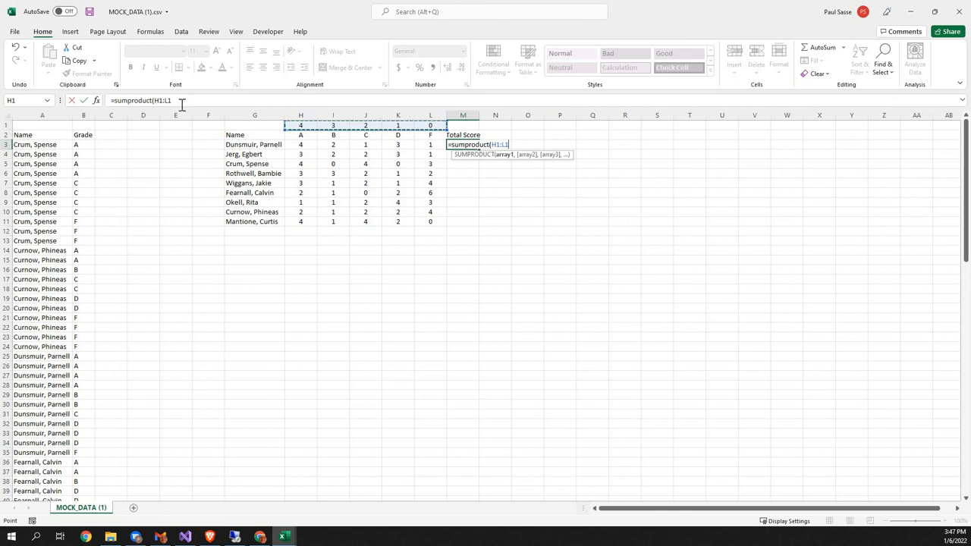
pyautogui.click(163, 100)
pyautogui.press('F4')
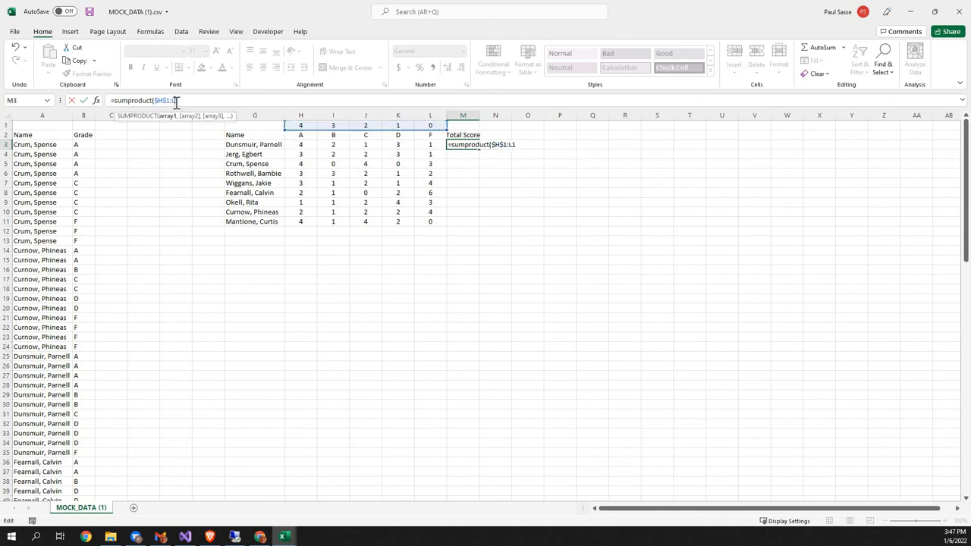
pyautogui.click(200, 102)
pyautogui.press('F4')
pyautogui.write(',')
pyautogui.moveTo(301, 144); pyautogui.dragTo(429, 149)
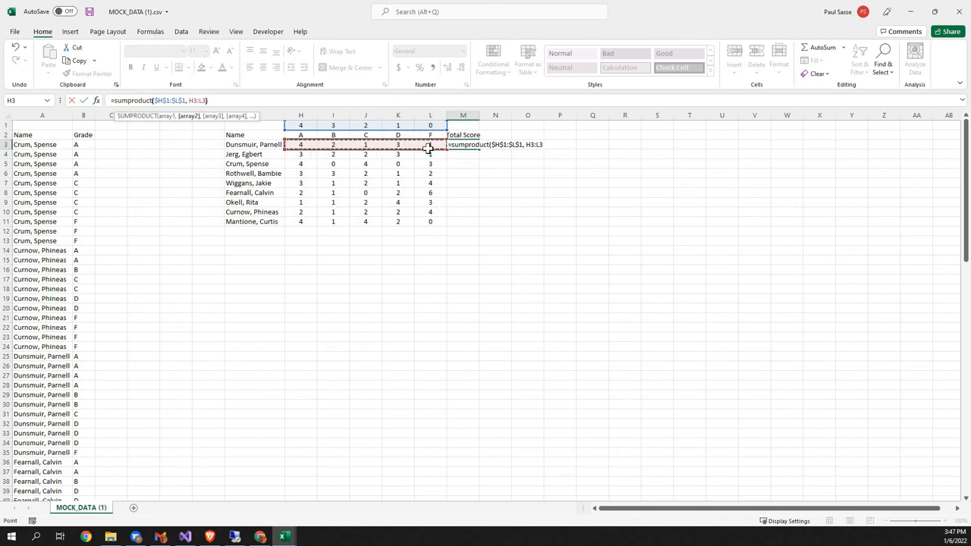
pyautogui.press('Return')
pyautogui.press('Up')
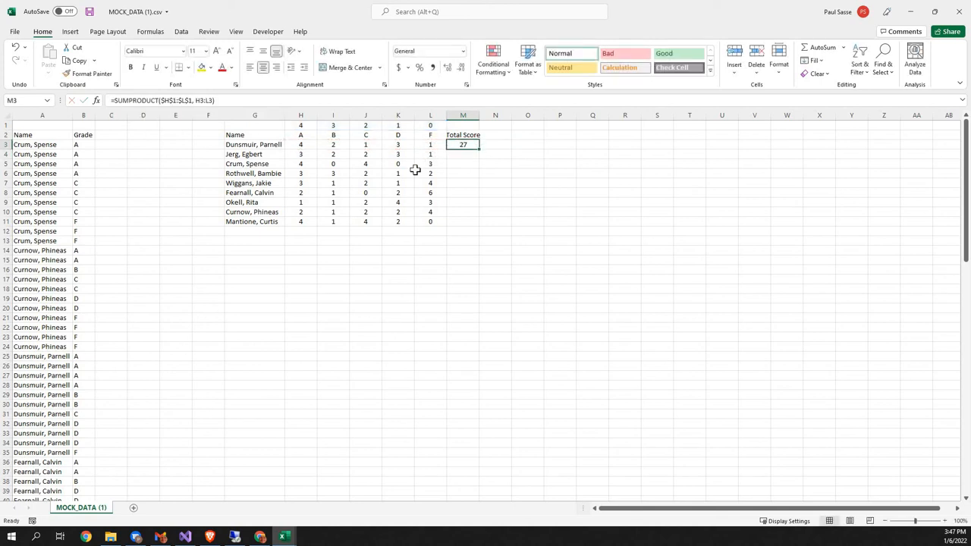
# Step: Compare the first student's grade counts in row 3 with the matching point values in row 1
pyautogui.click(301, 143)
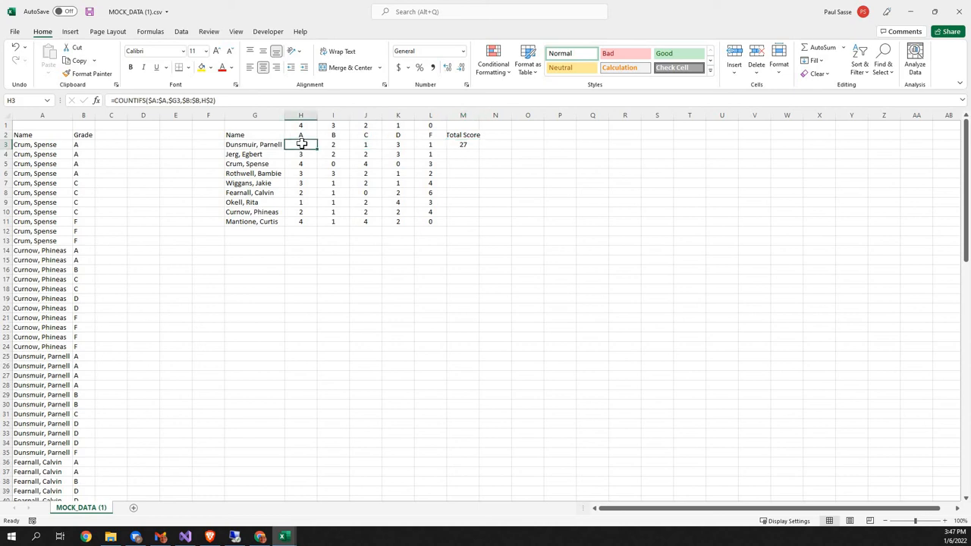
pyautogui.click(302, 125)
pyautogui.click(330, 145)
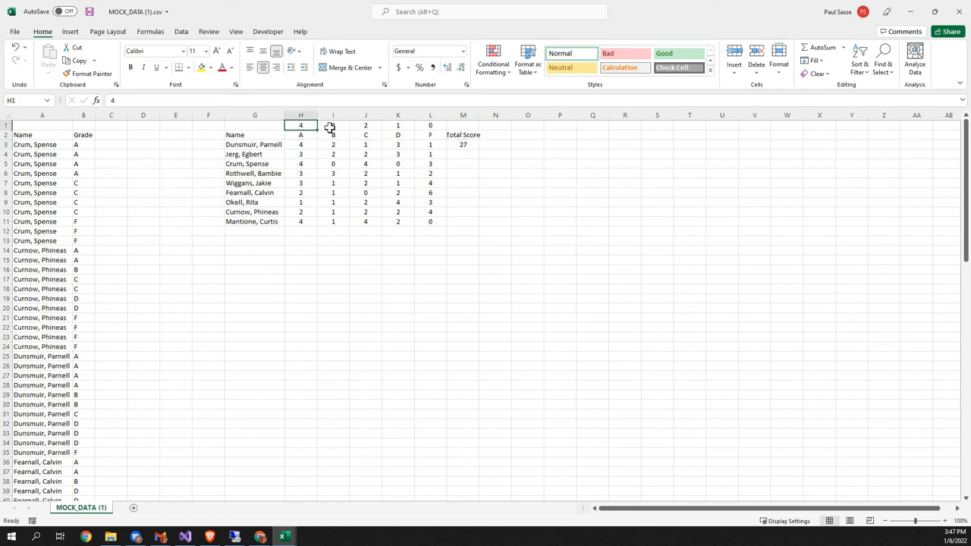
pyautogui.click(331, 125)
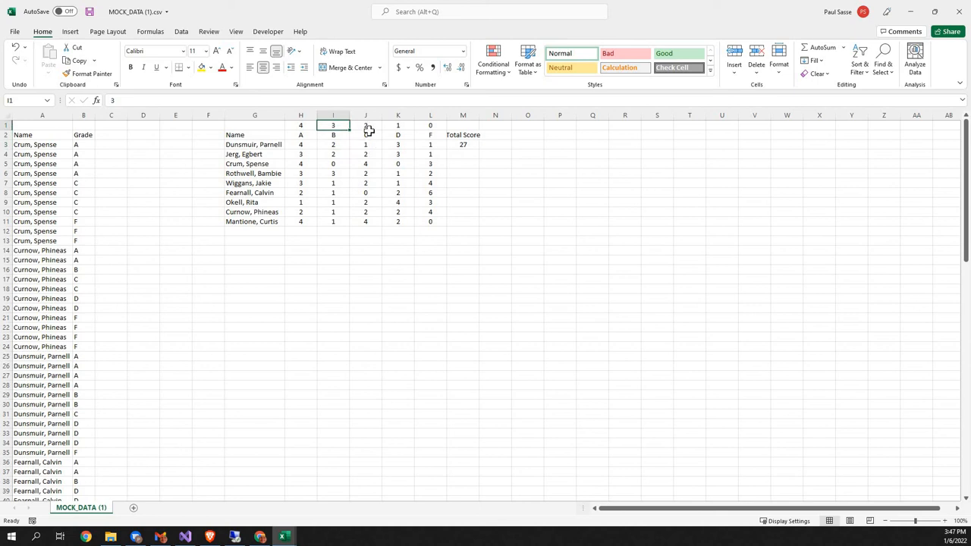
pyautogui.click(366, 144)
pyautogui.click(368, 126)
pyautogui.click(398, 144)
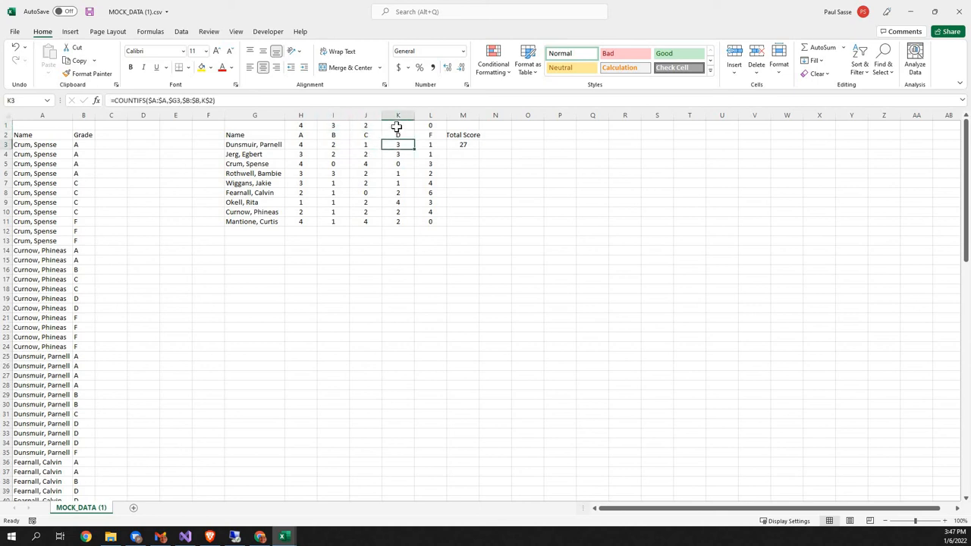
pyautogui.click(398, 126)
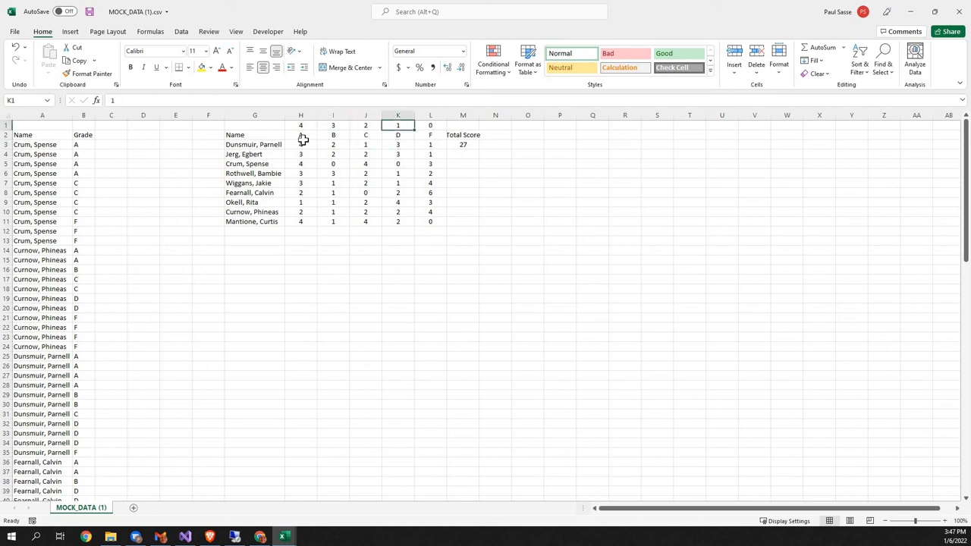
# Step: Divide the SUMPRODUCT formula in M3 by the student's grade count, using SUM(H3:L3)
pyautogui.click(463, 146)
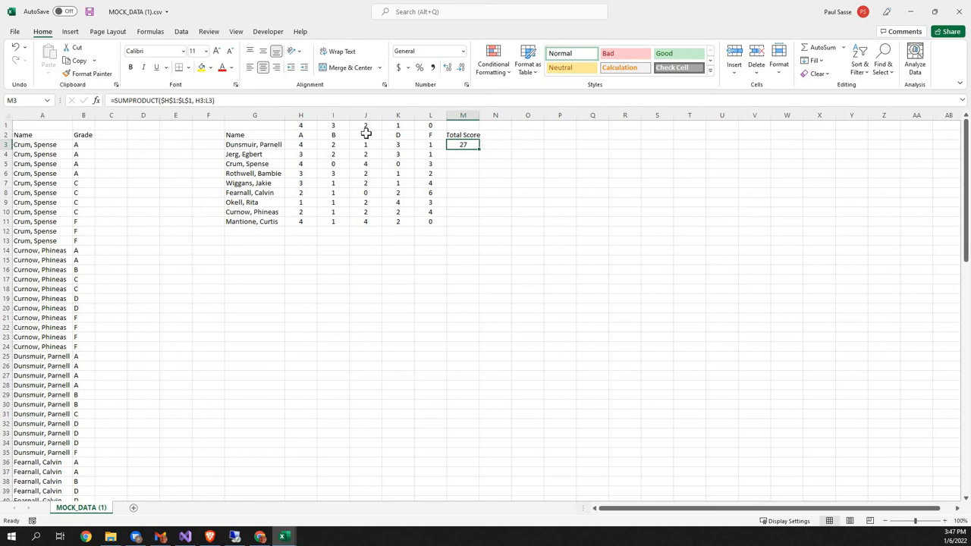
pyautogui.click(226, 101)
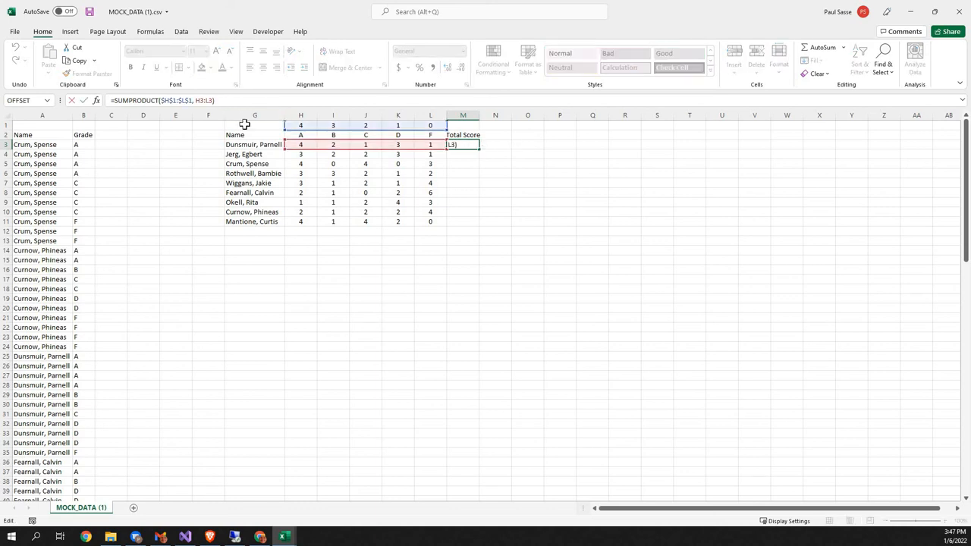
pyautogui.write('/sum(')
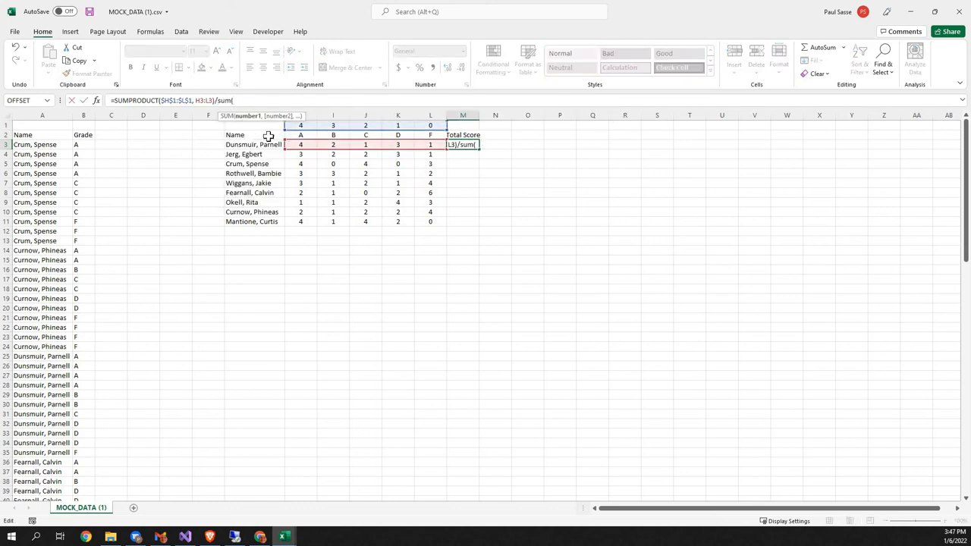
pyautogui.moveTo(303, 144); pyautogui.dragTo(433, 144)
pyautogui.write(')')
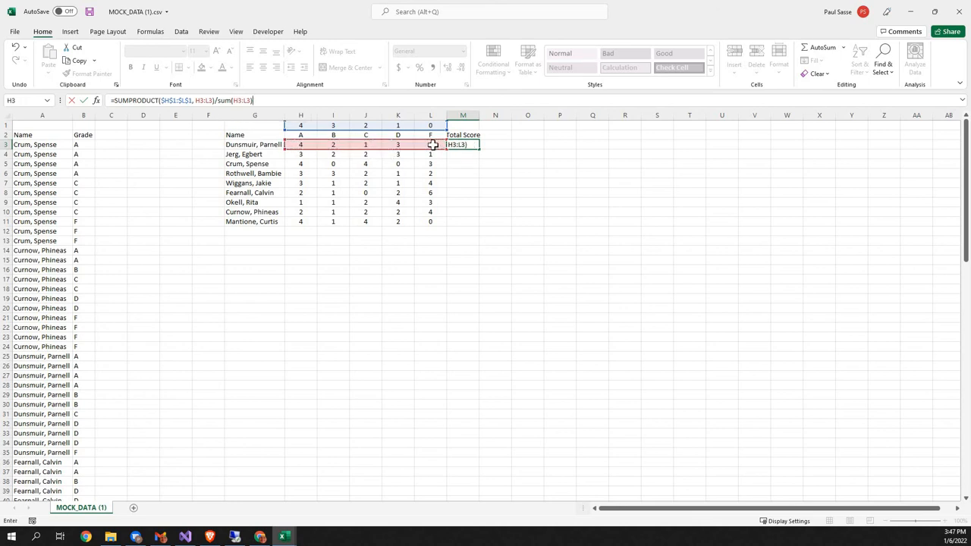
pyautogui.hotkey('ctrl', 'Return')
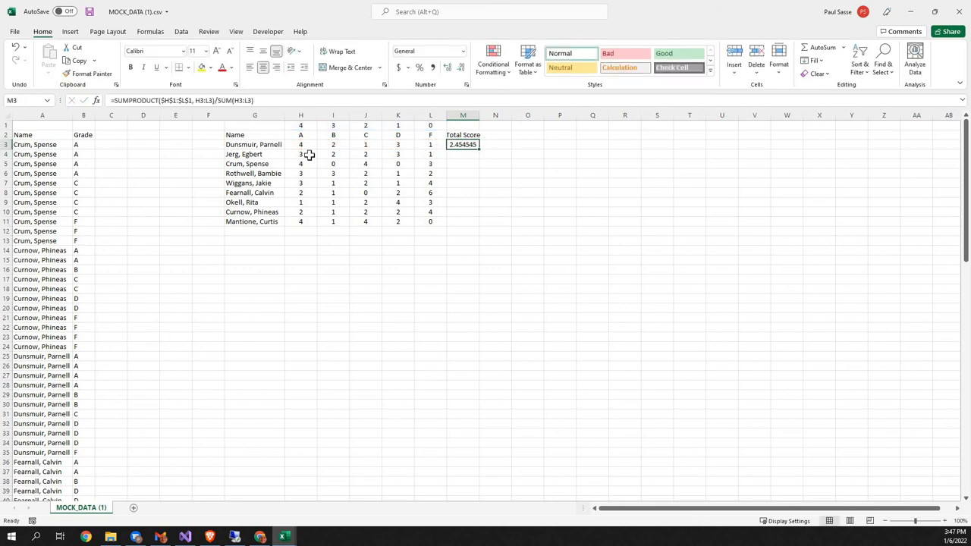
# Step: Wrap the M3 formula in ROUND with 2 decimal places and fill it down to M11
pyautogui.click(116, 101)
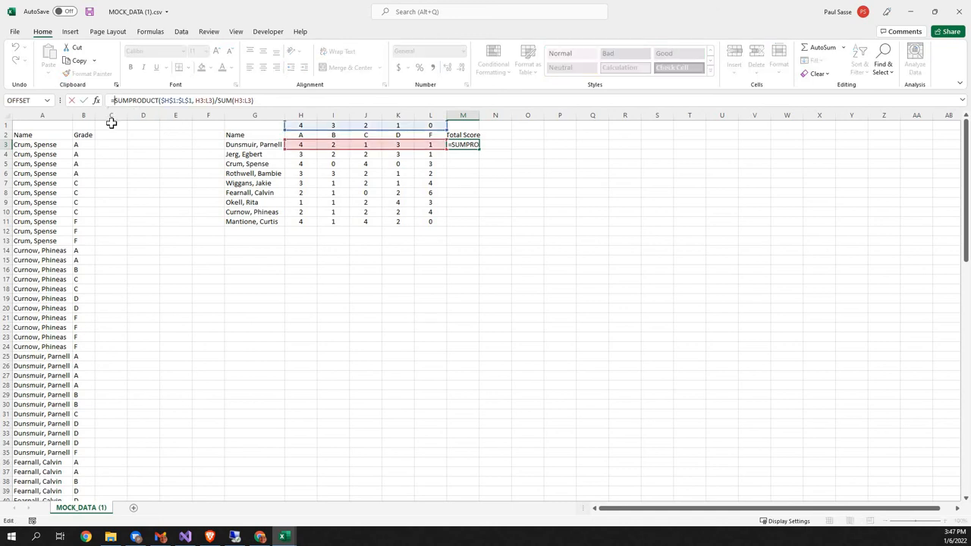
pyautogui.write('round(')
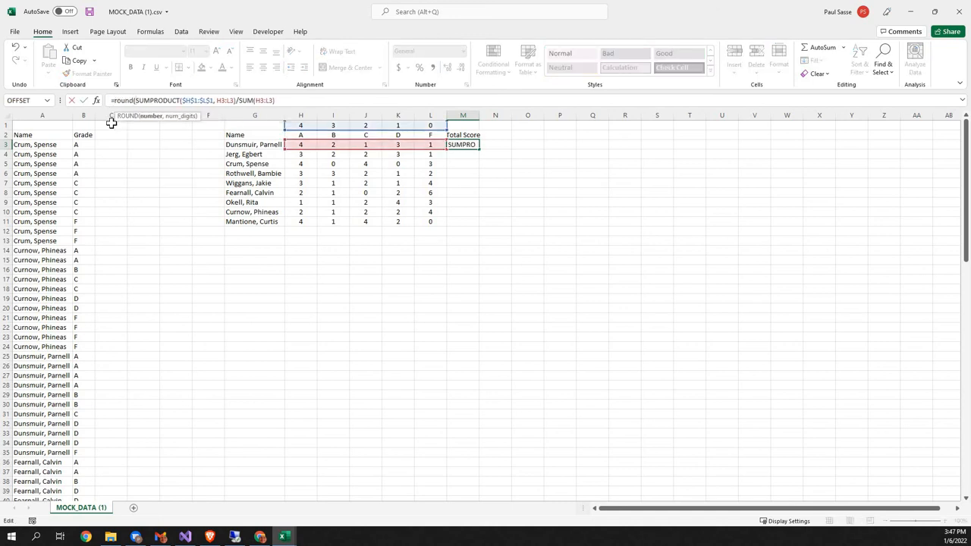
pyautogui.press('End')
pyautogui.write(',2)')
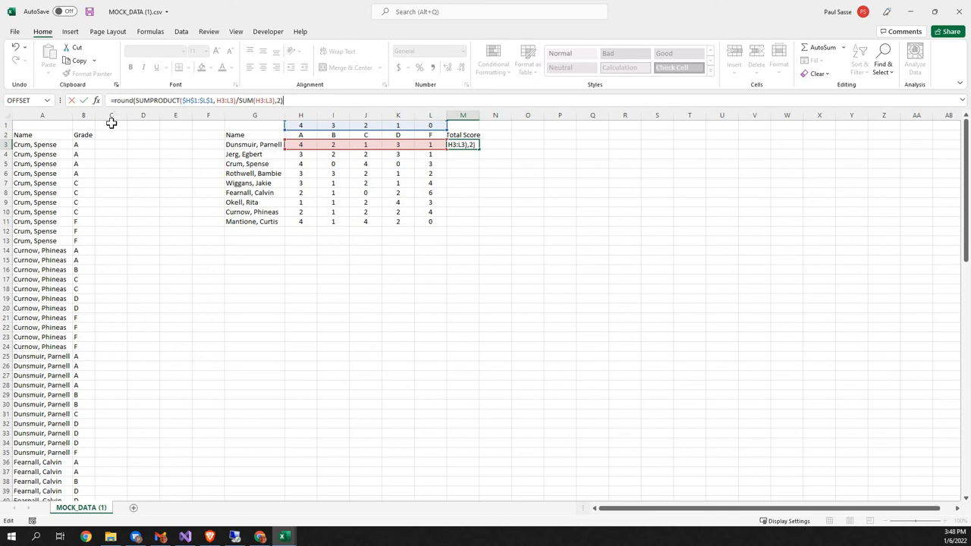
pyautogui.press('Return')
pyautogui.press('Up')
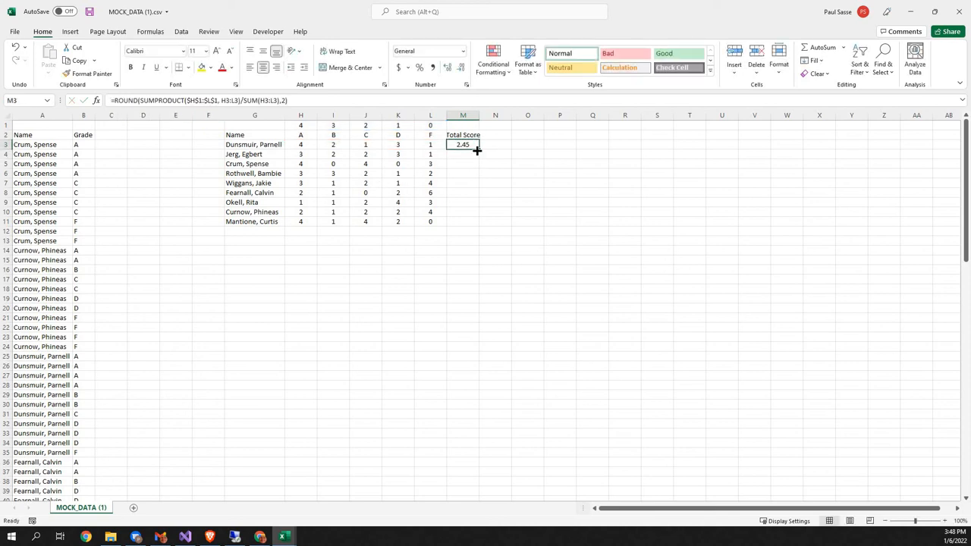
pyautogui.moveTo(481, 151); pyautogui.dragTo(480, 224)
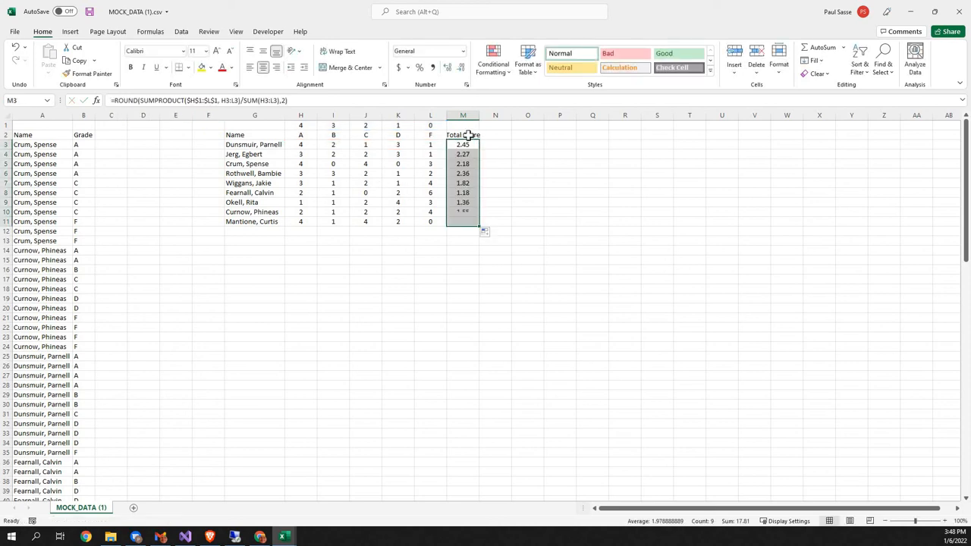
# Step: Change the heading in M2 to GPA
pyautogui.press('Up')
pyautogui.write('G')
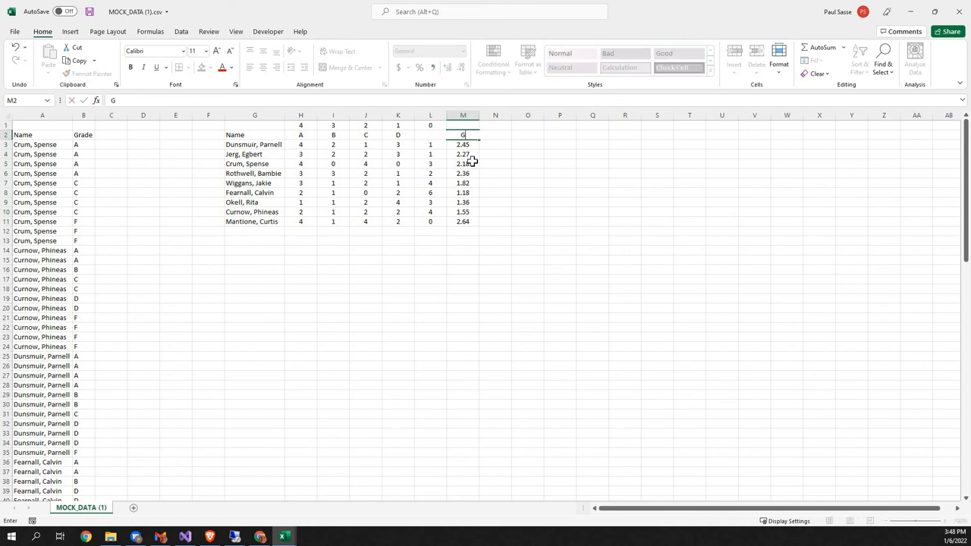
pyautogui.write('PA')
pyautogui.press('Return')
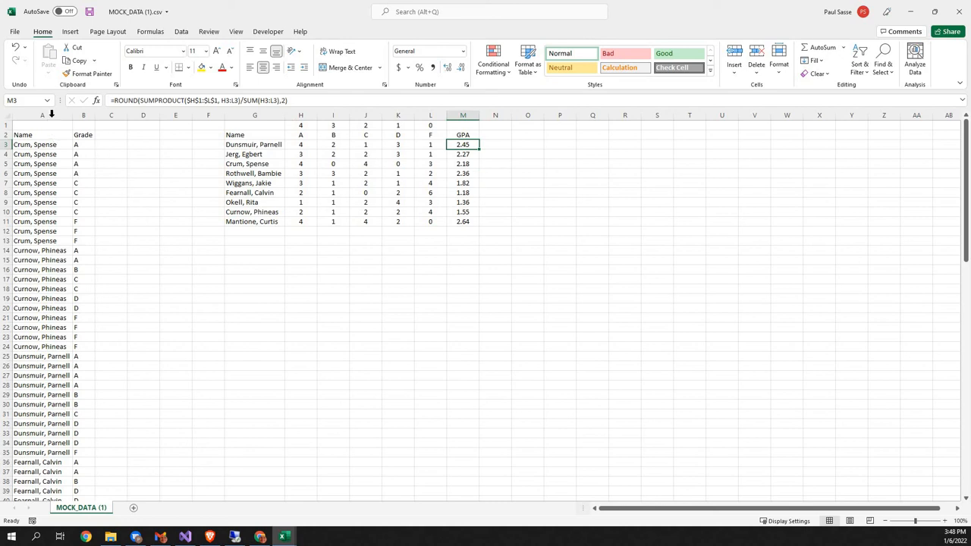
pyautogui.moveTo(51, 115); pyautogui.dragTo(87, 122)
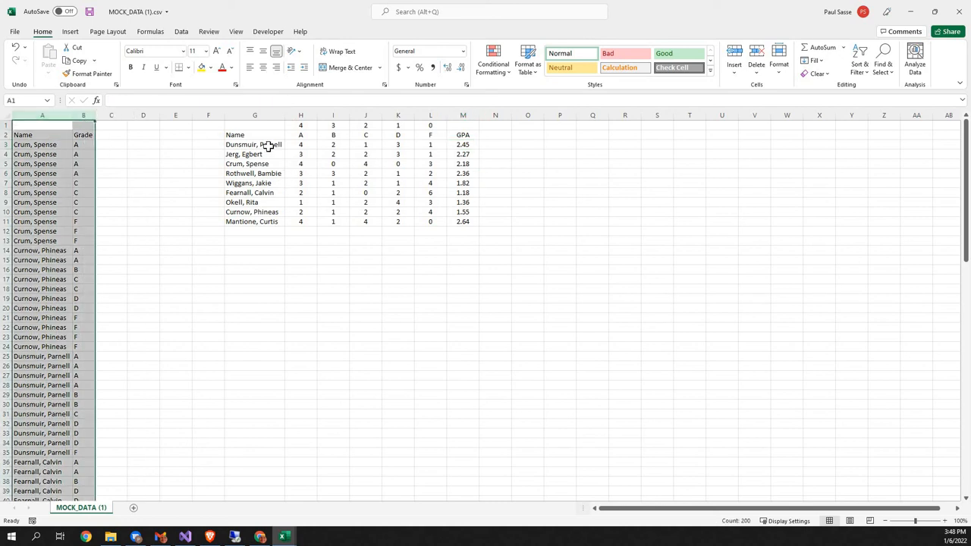
pyautogui.click(459, 144)
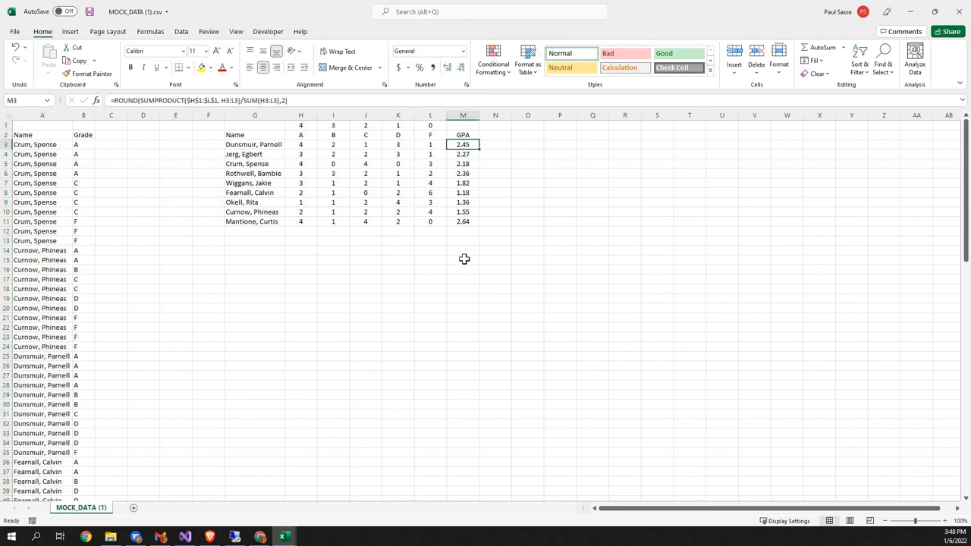